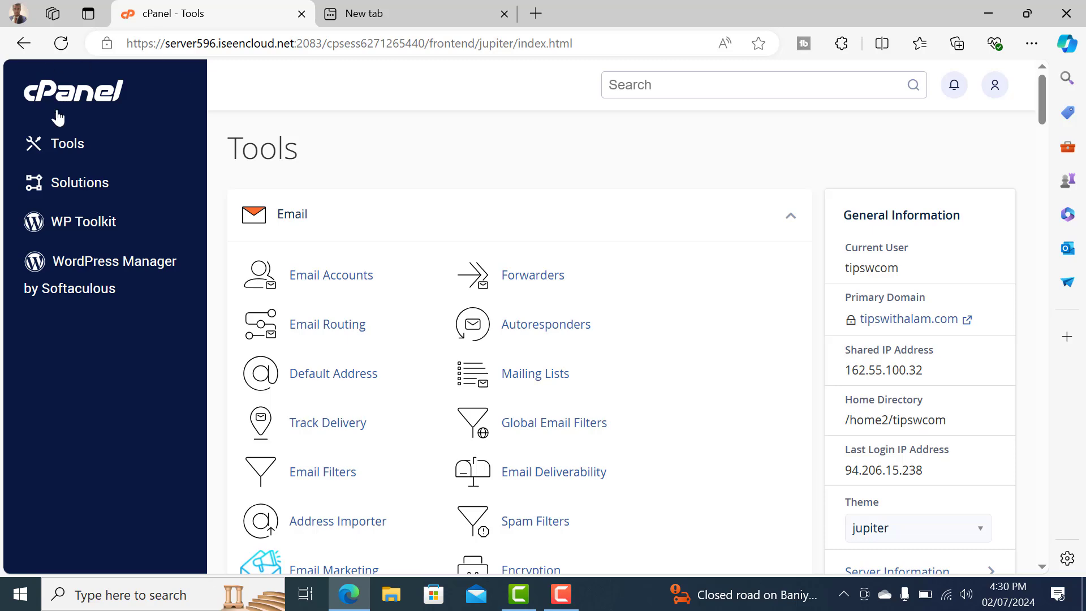
Open the Backup Wizard from the Files section of the Tools page.
click(87, 99)
scroll(436, 250, down, 13)
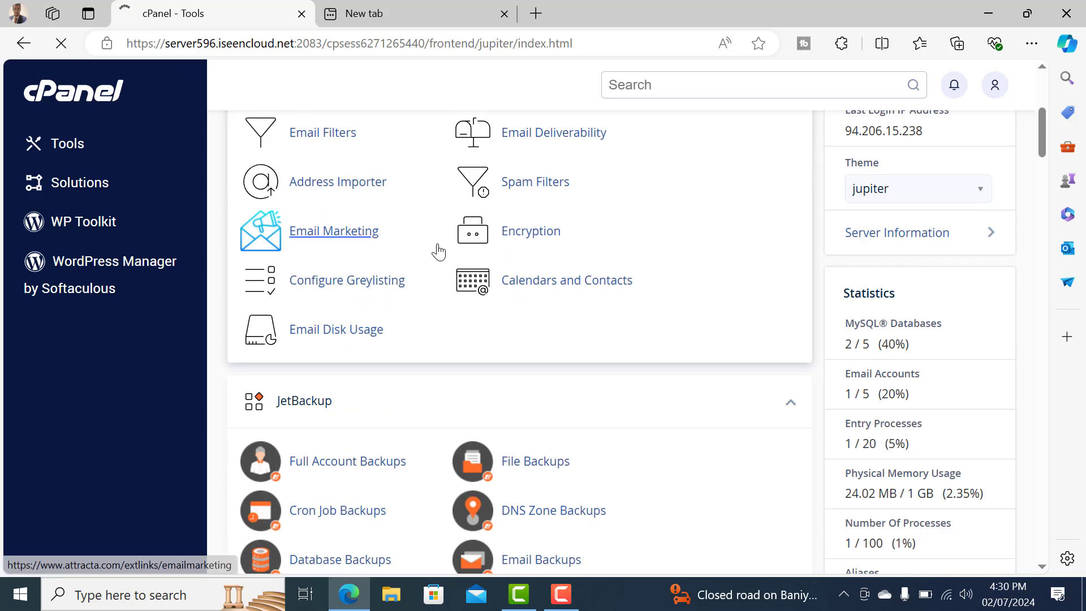
scroll(576, 157, up, 13)
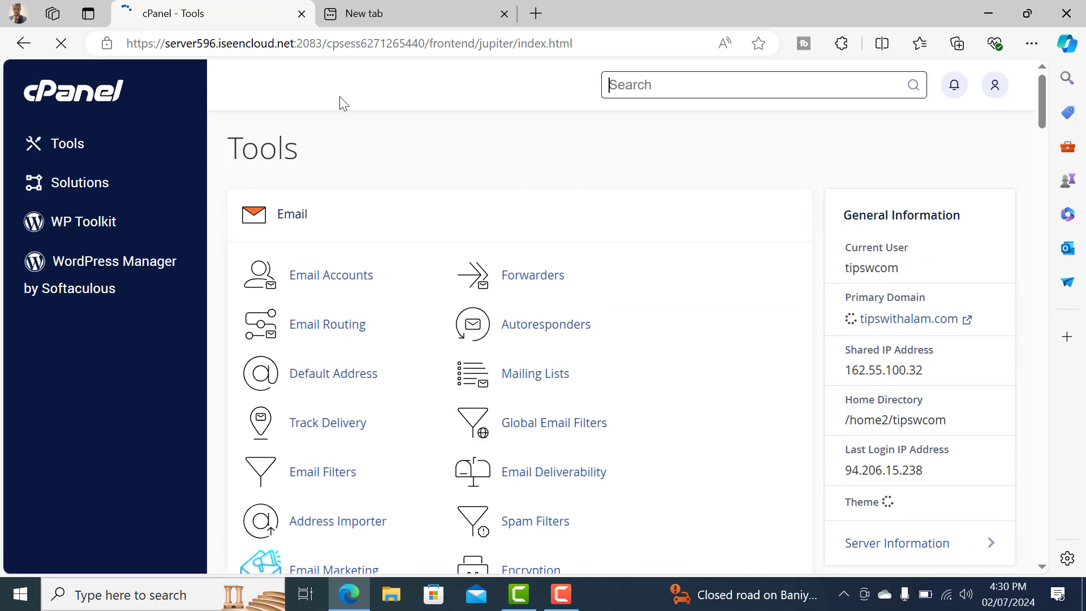
scroll(407, 128, down, 5)
scroll(443, 194, down, 15)
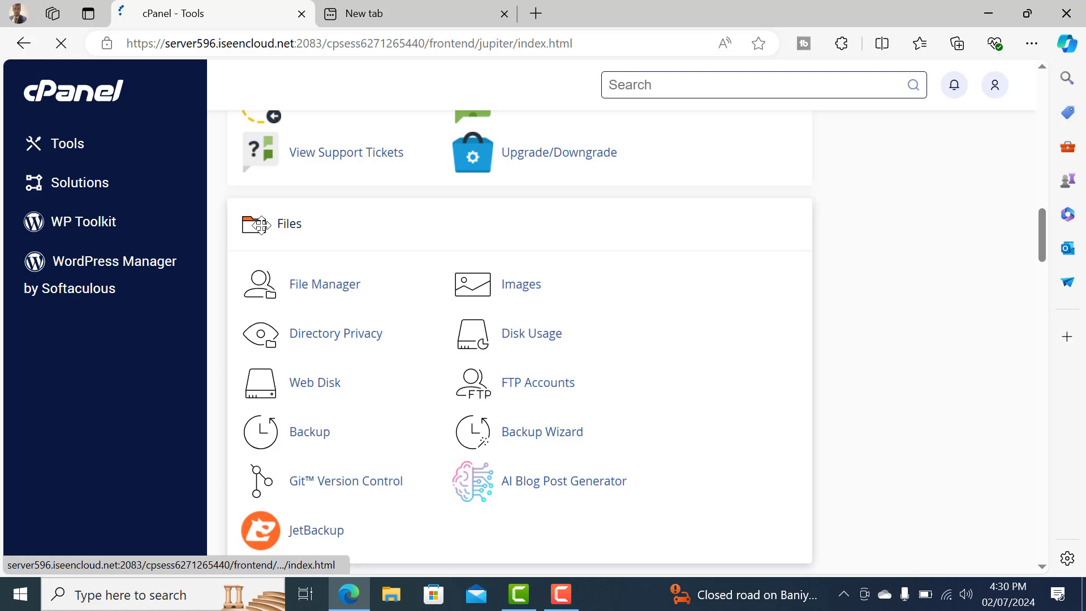
click(543, 433)
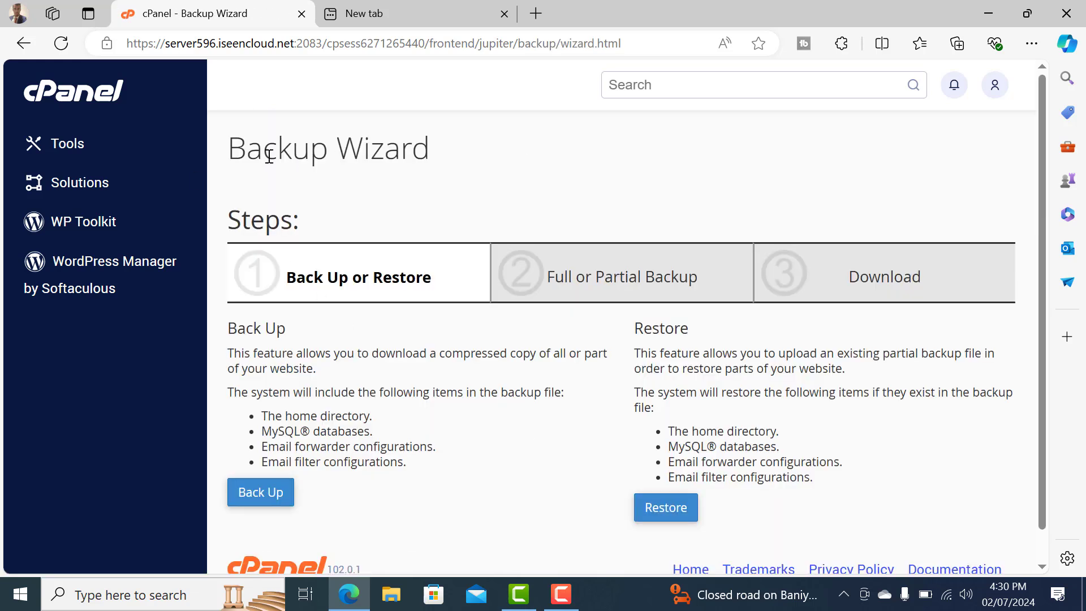
Examine the list of items that the wizard includes in a backup file.
triple_click(269, 156)
click(283, 423)
drag(320, 403, 456, 456)
click(414, 526)
drag(262, 419, 372, 417)
drag(261, 446, 407, 464)
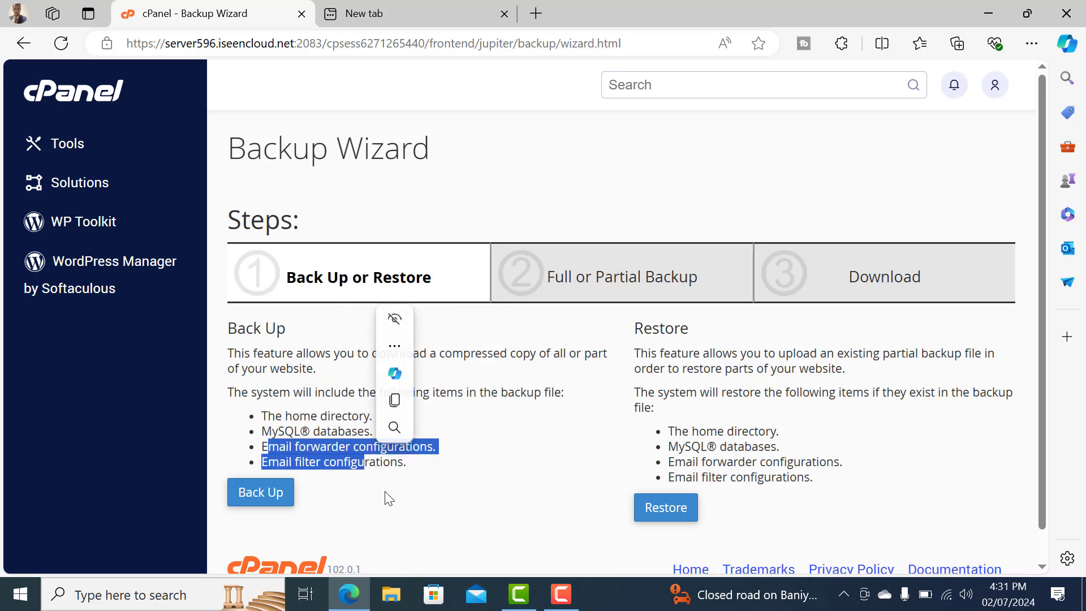
click(368, 503)
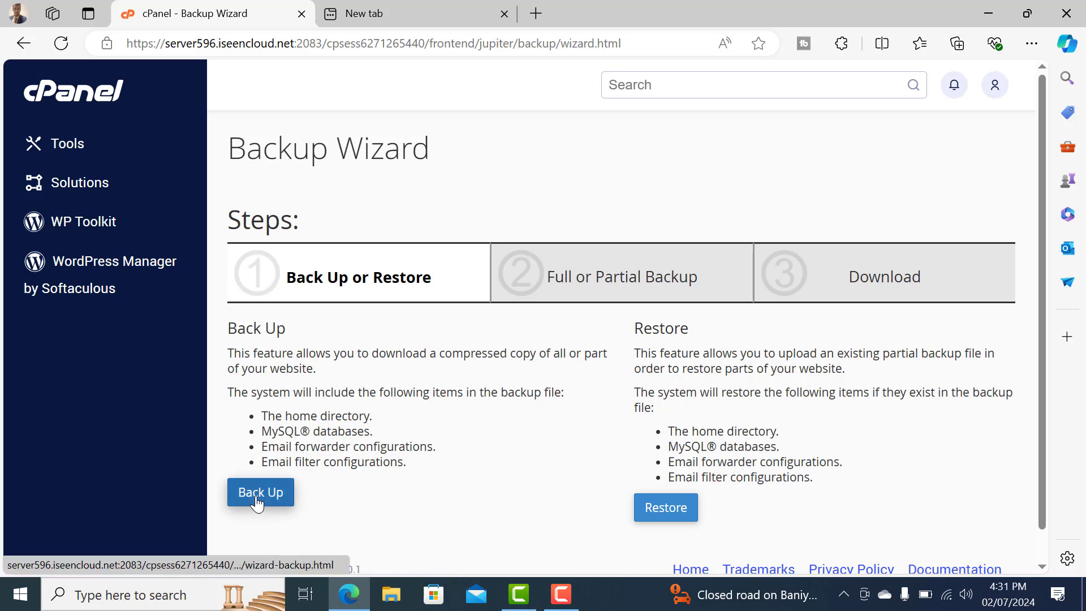
Start a backup in the wizard, review the full backup note, and choose the Full Backup type.
click(259, 493)
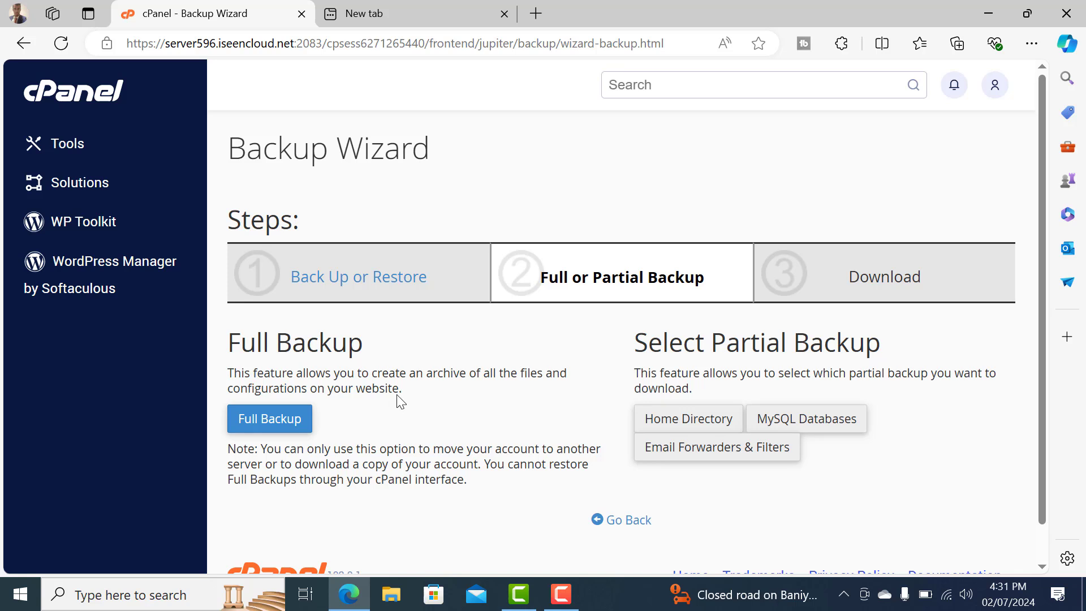
scroll(400, 402, down, 1)
drag(232, 303, 633, 307)
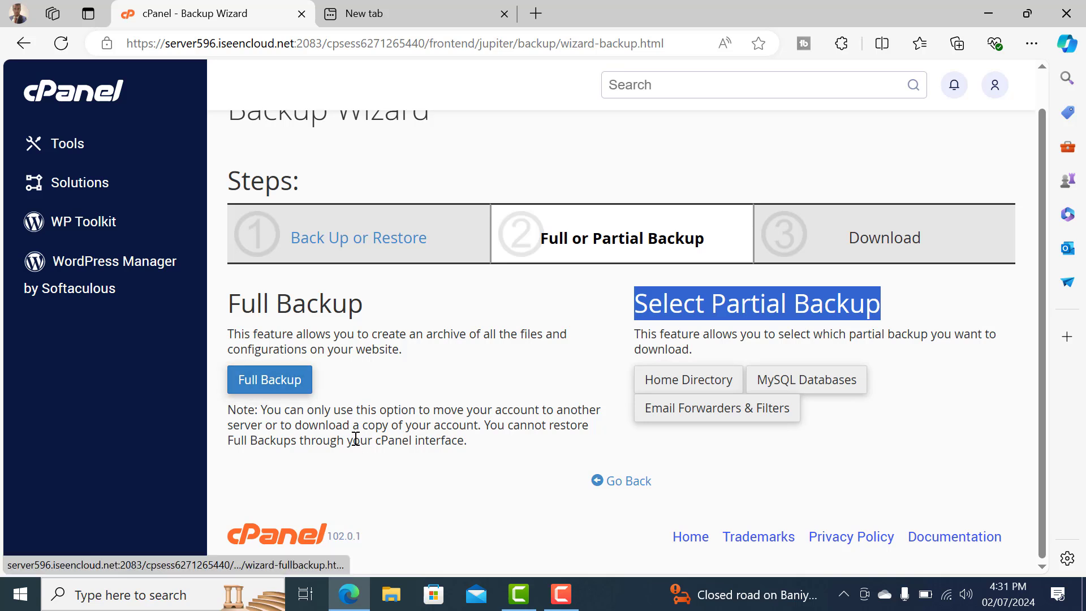
drag(356, 438, 436, 441)
click(439, 482)
triple_click(328, 423)
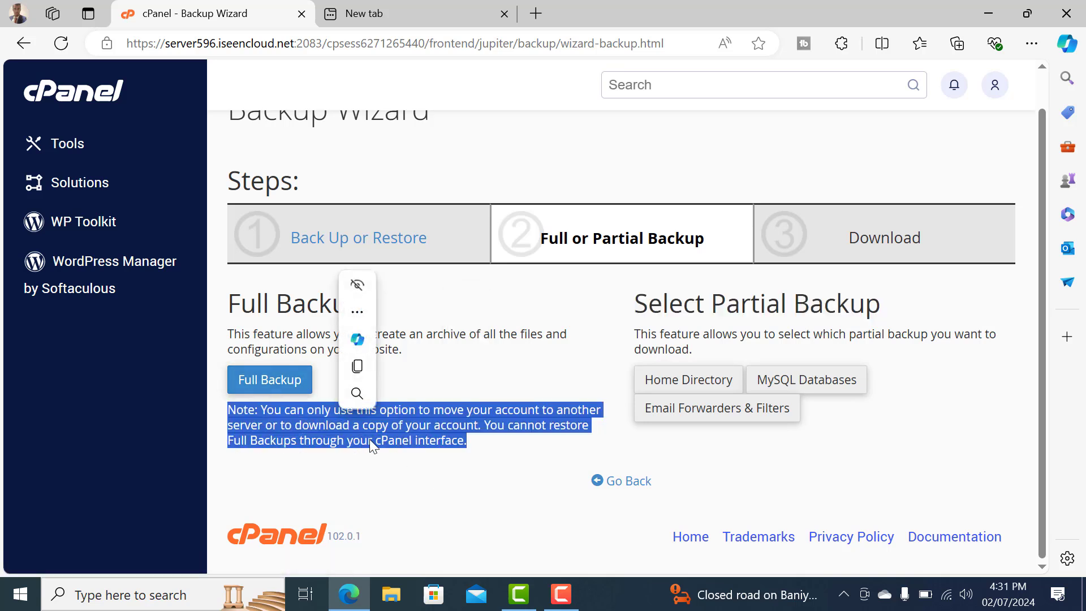
click(401, 485)
click(293, 382)
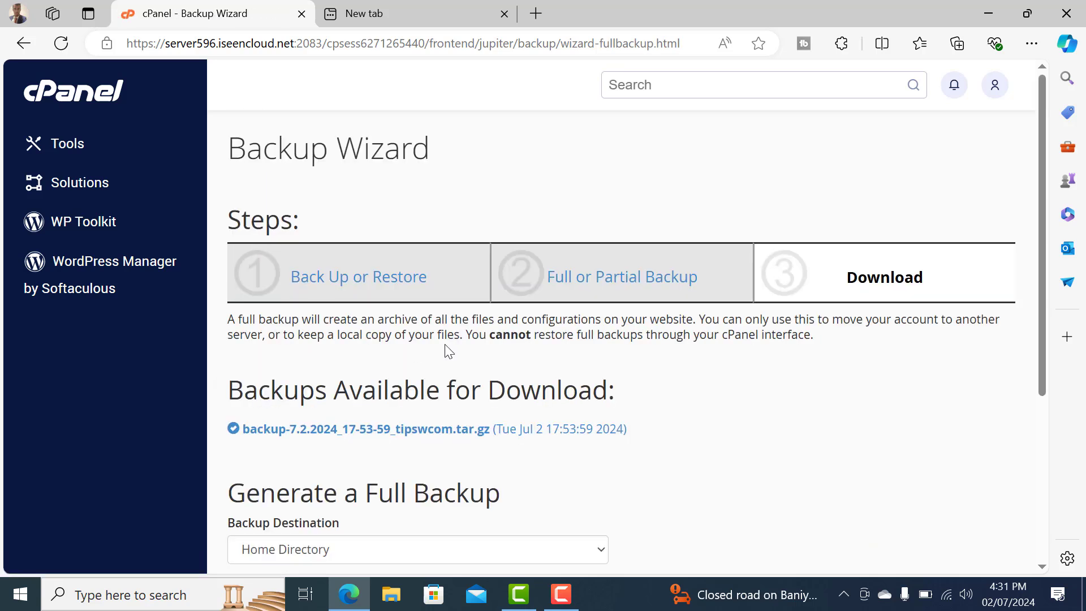
Generate a full backup to the Home Directory without an email notification of its completion.
scroll(447, 339, down, 5)
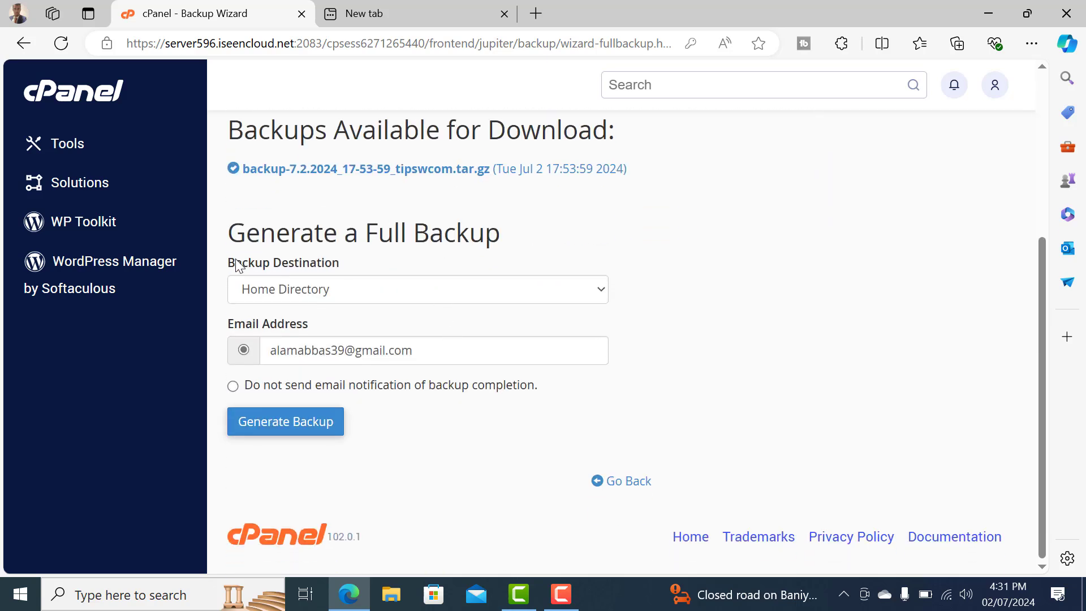
click(299, 289)
click(294, 294)
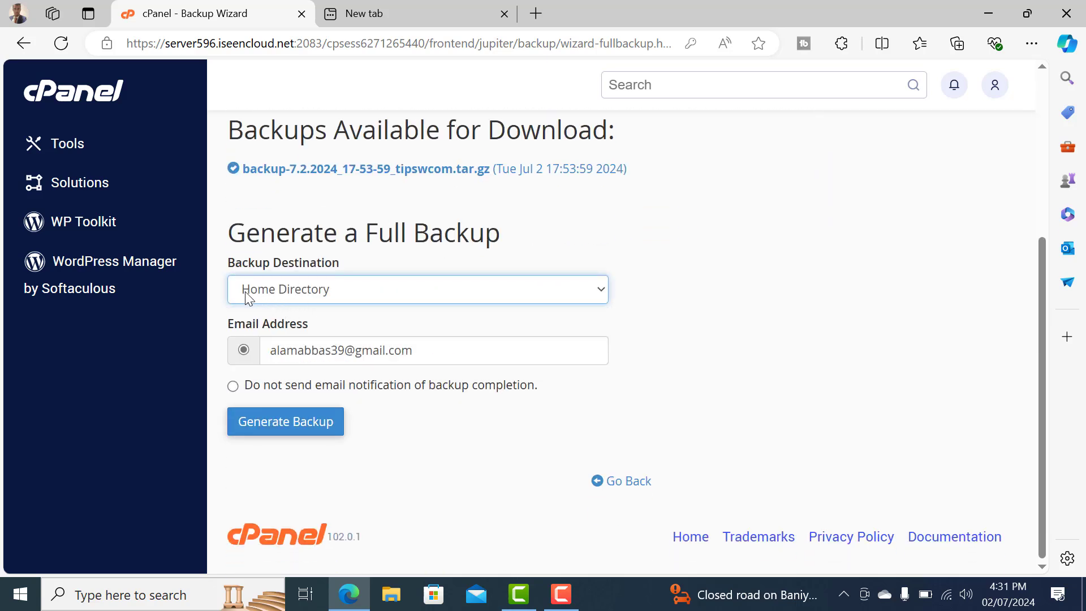
triple_click(300, 350)
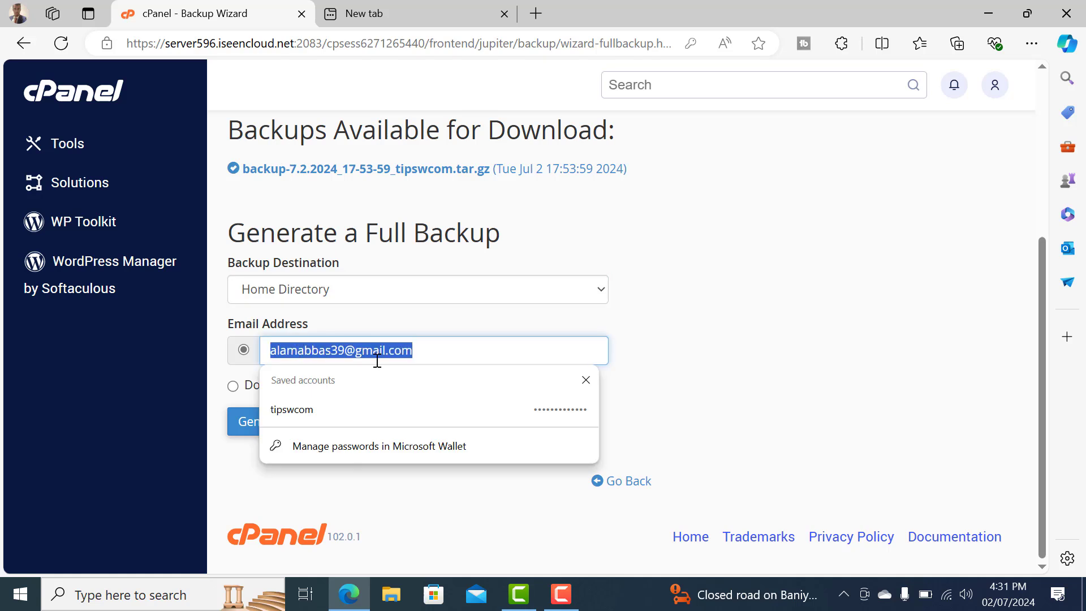
click(252, 385)
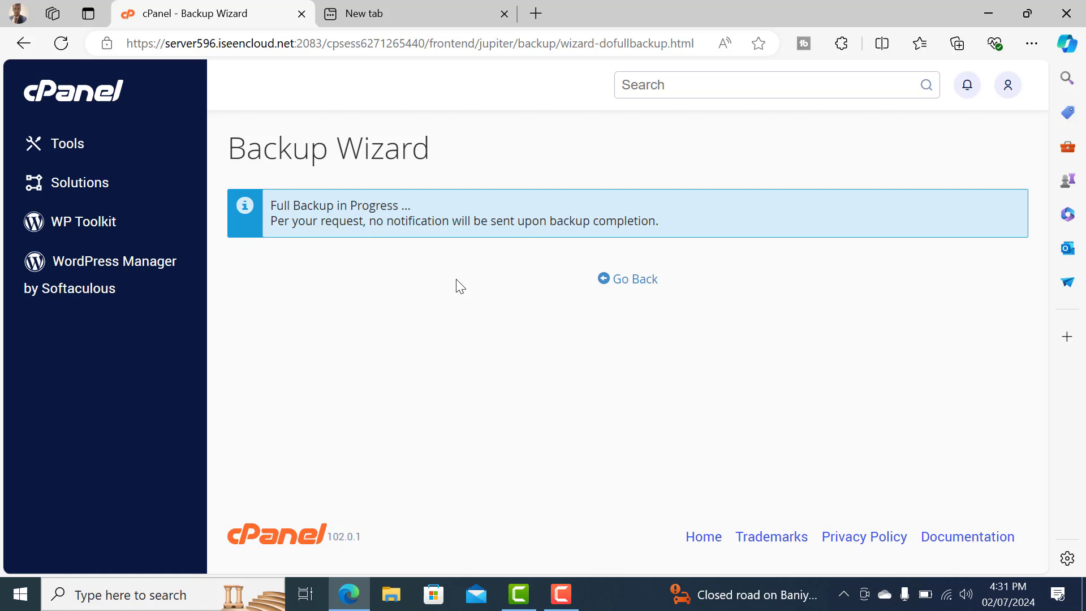
Return to the available backups and download backup-7.2.2024_17-53-59_tipswcom.tar.gz to the Desktop.
click(614, 290)
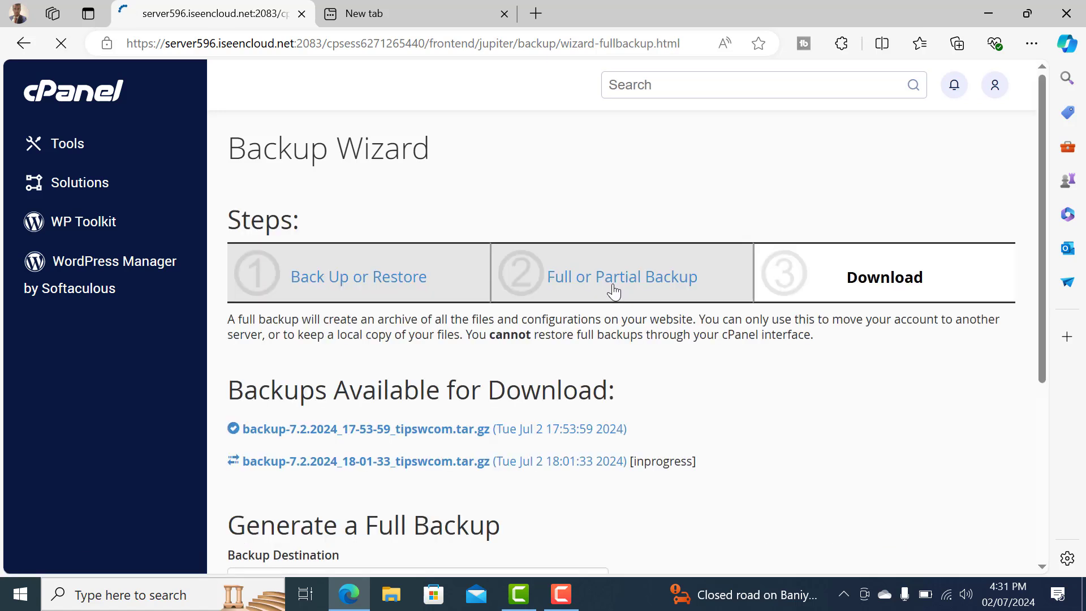
scroll(702, 324, down, 3)
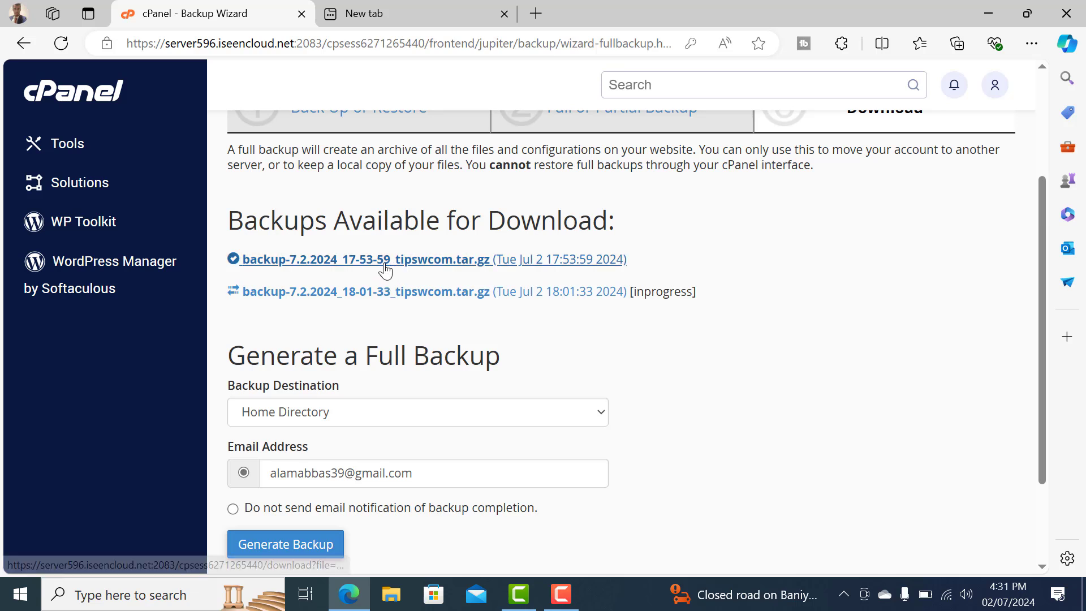
click(367, 260)
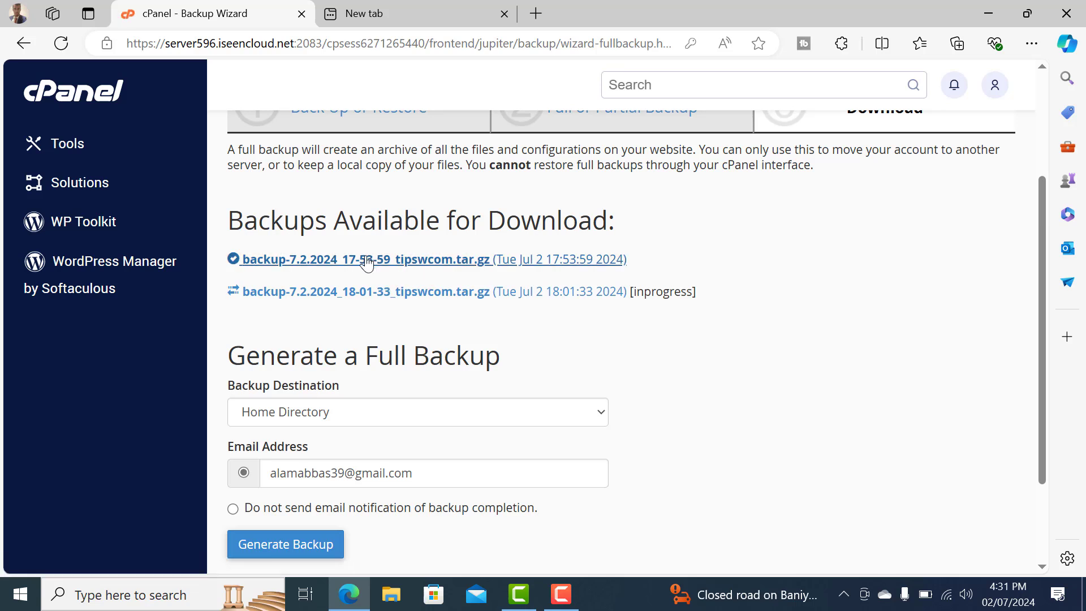
click(858, 134)
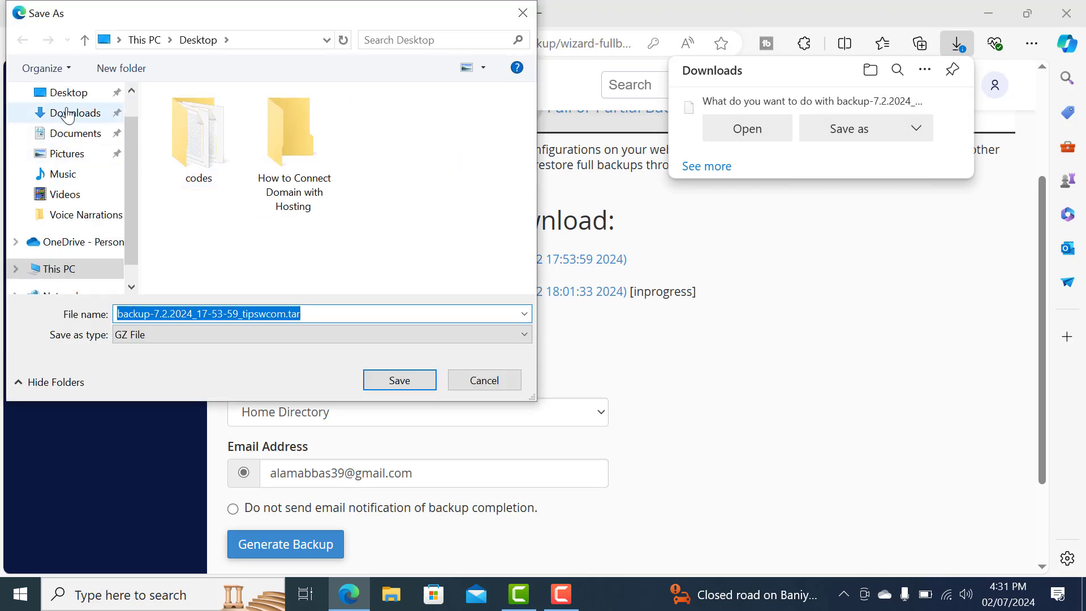
click(67, 92)
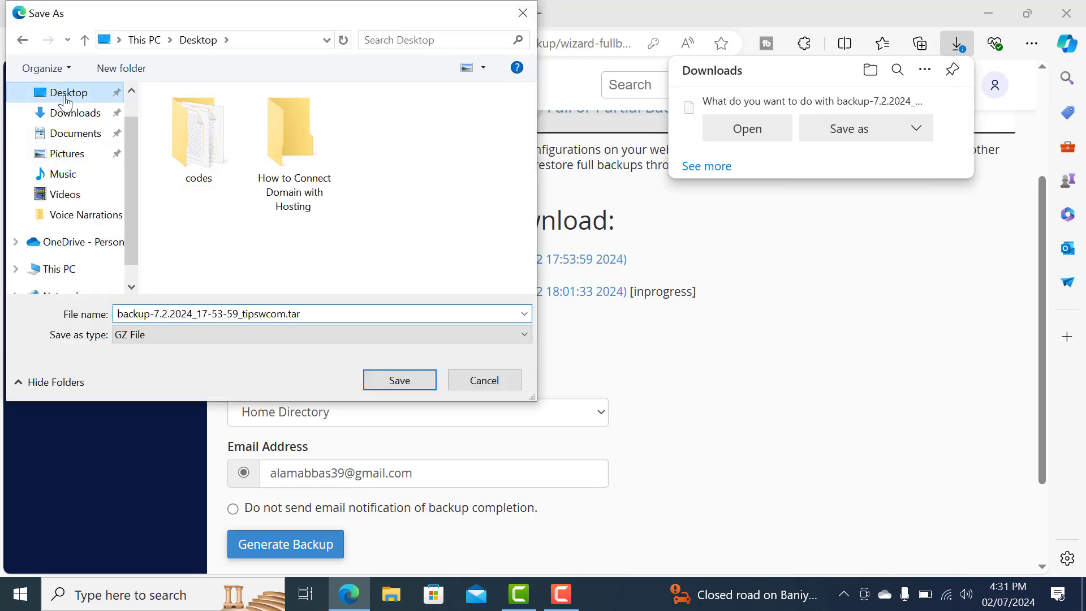
click(399, 380)
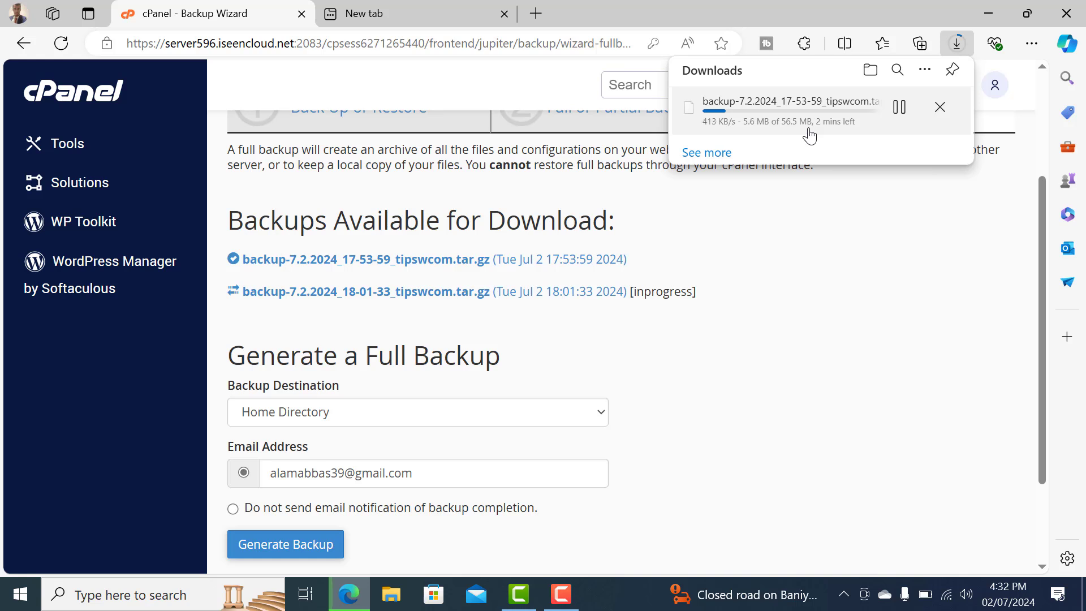
click(577, 588)
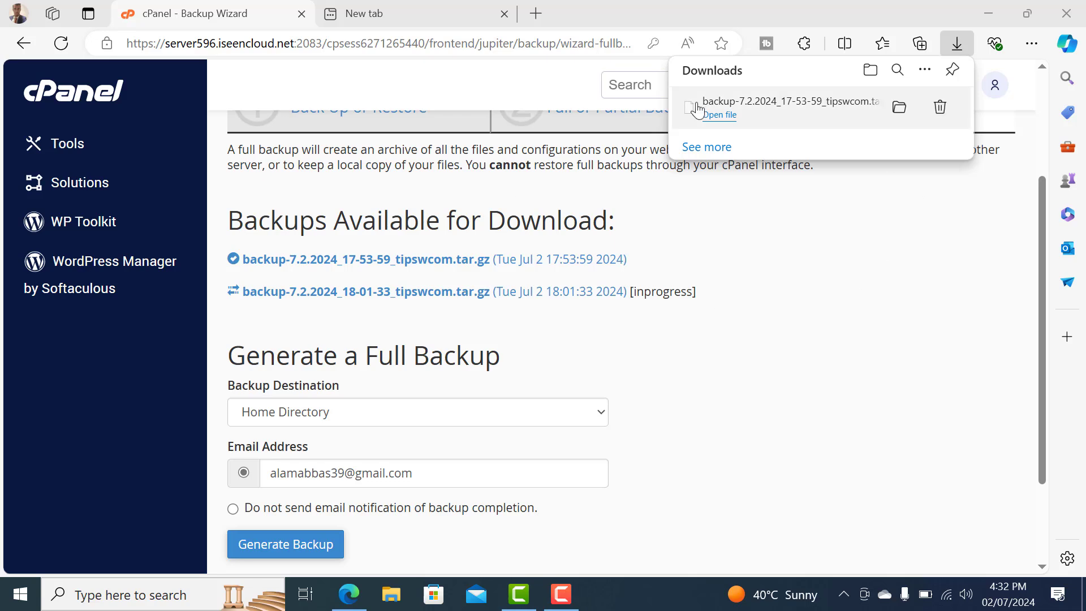
Go back to the wizard's Back Up or Restore step and start a restore.
scroll(779, 294, down, 1)
scroll(693, 340, up, 4)
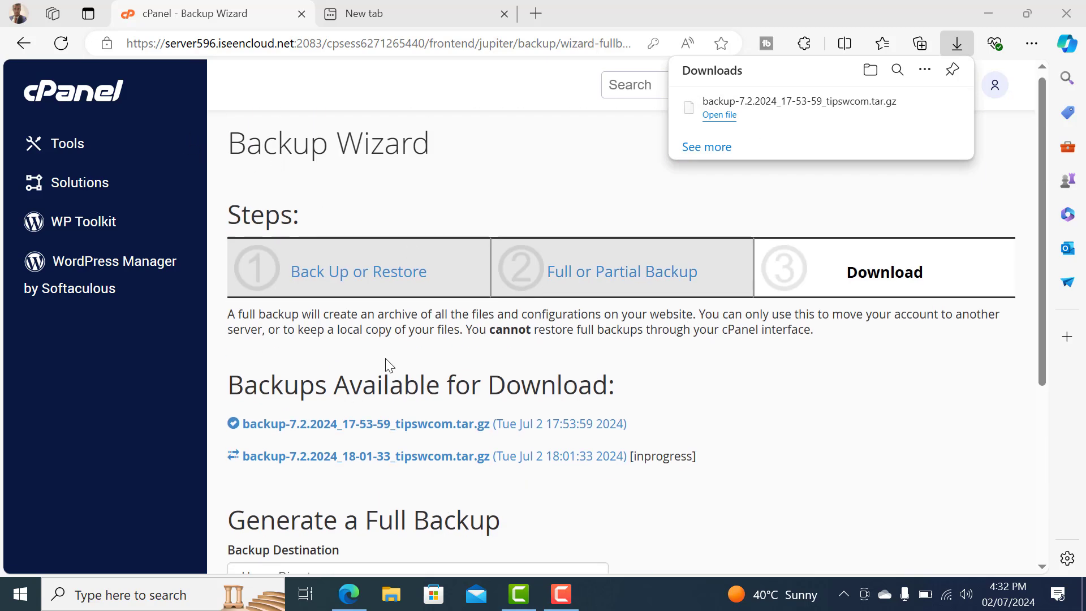
scroll(445, 464, down, 5)
click(611, 480)
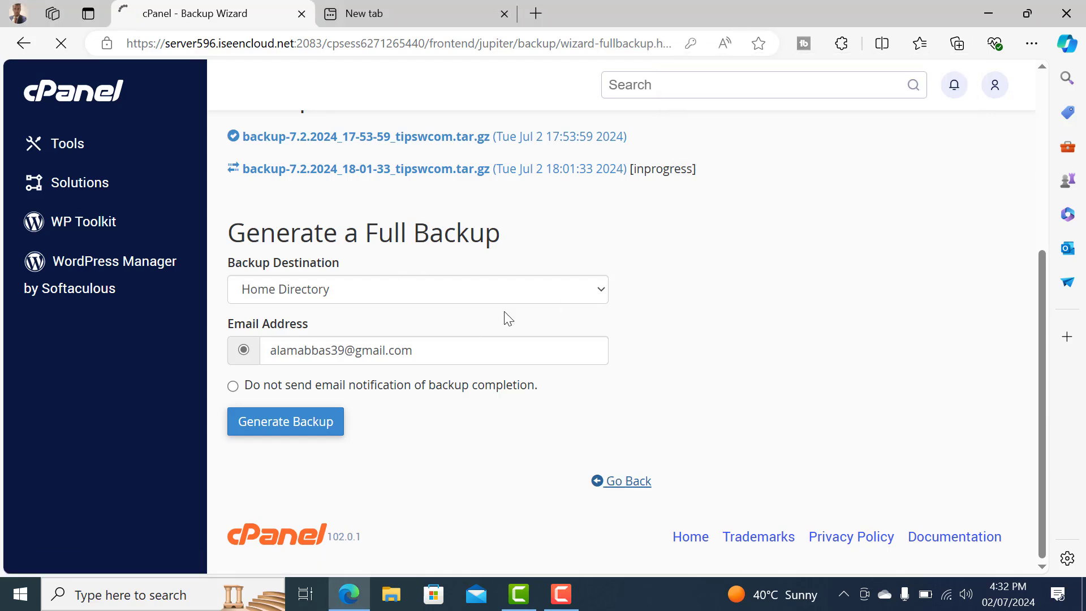
scroll(517, 331, up, 5)
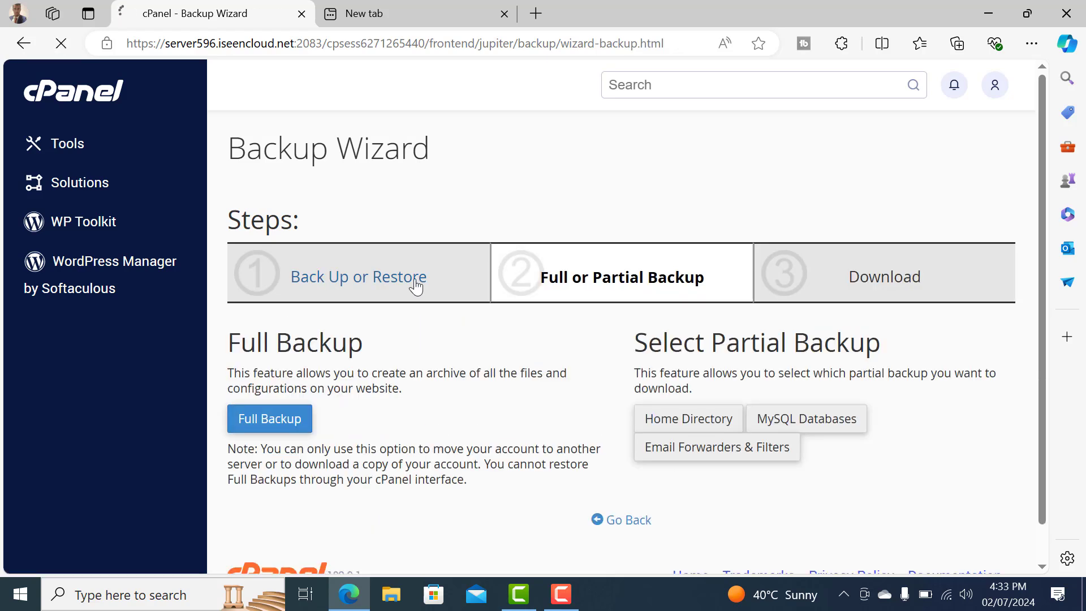
scroll(669, 375, down, 1)
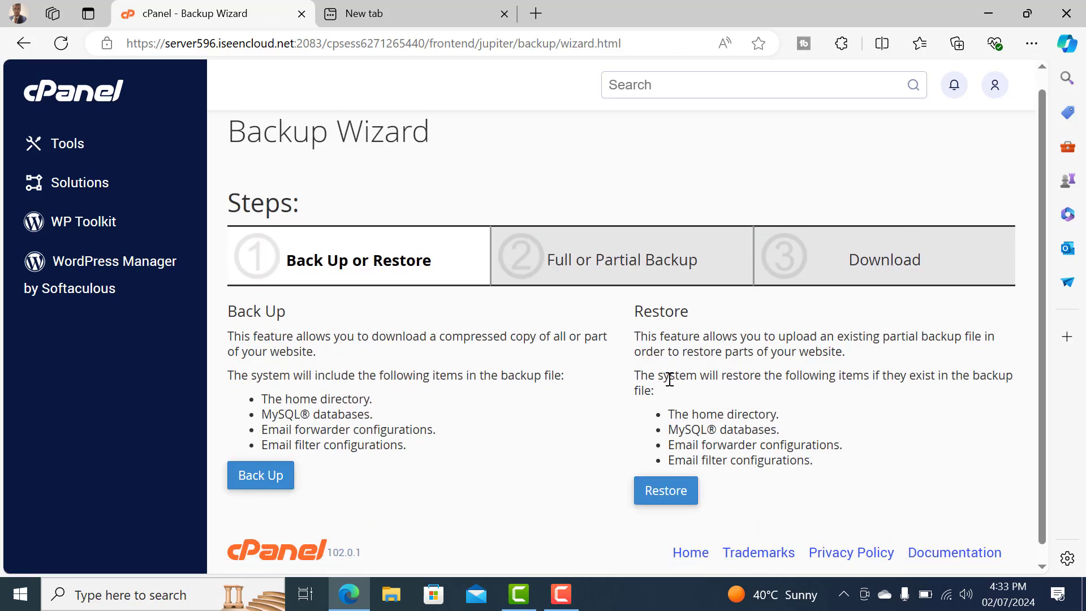
click(657, 482)
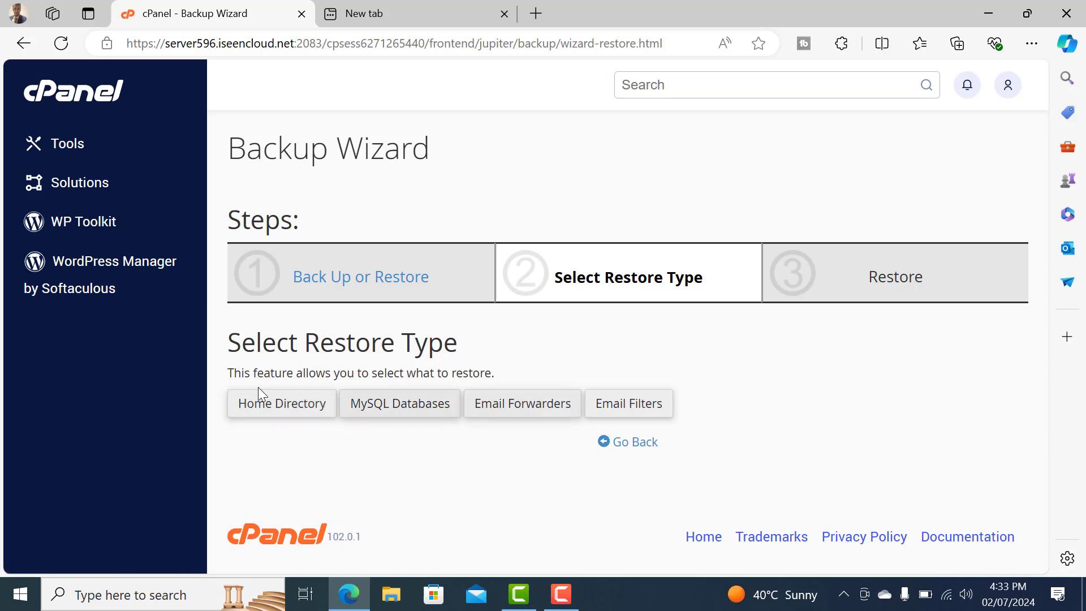
Select Home Directory as the restore type and choose backup-7.2.2024_17-53-59_tipswcom.tar.gz from the Desktop as the backup file.
click(263, 402)
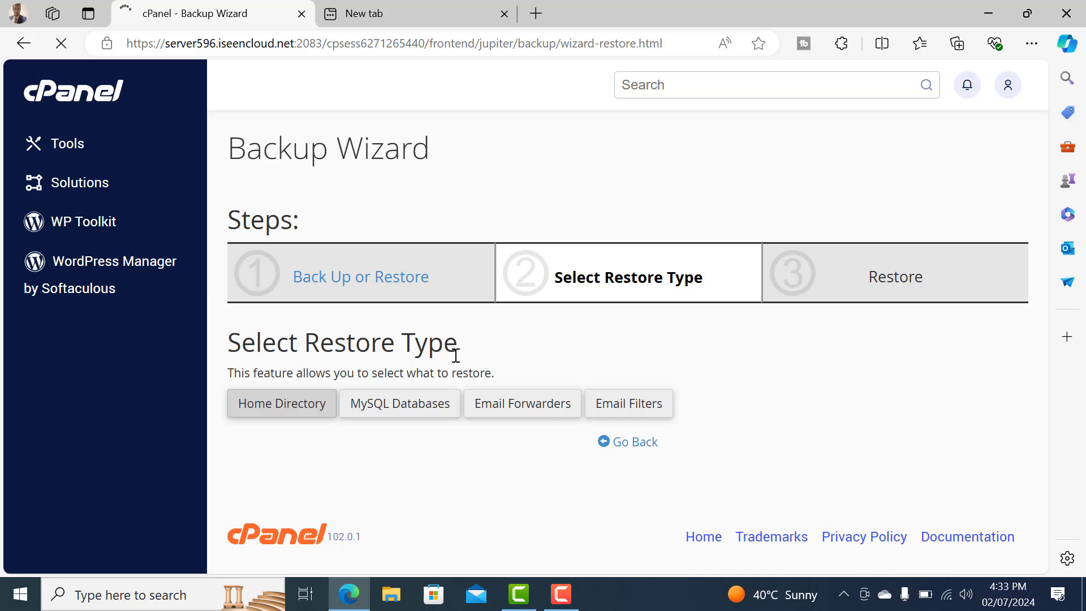
click(497, 406)
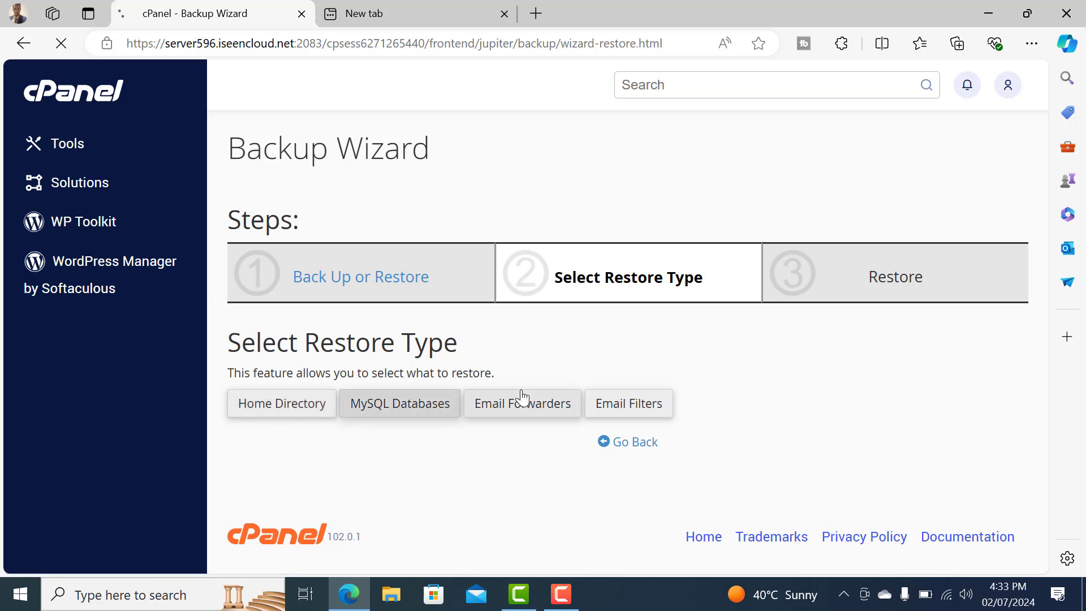
click(315, 404)
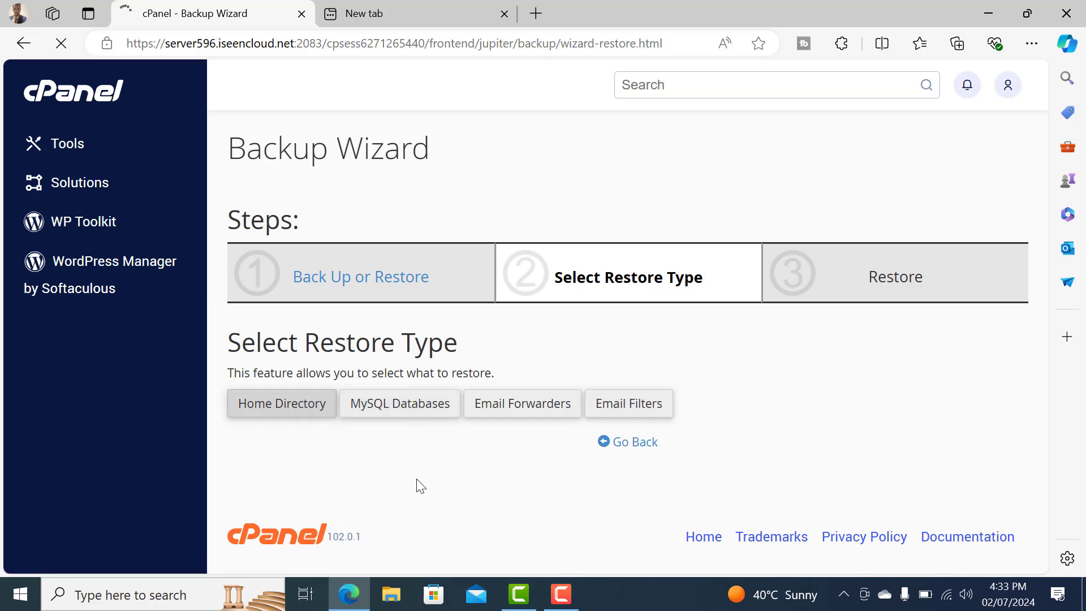
scroll(357, 385, down, 1)
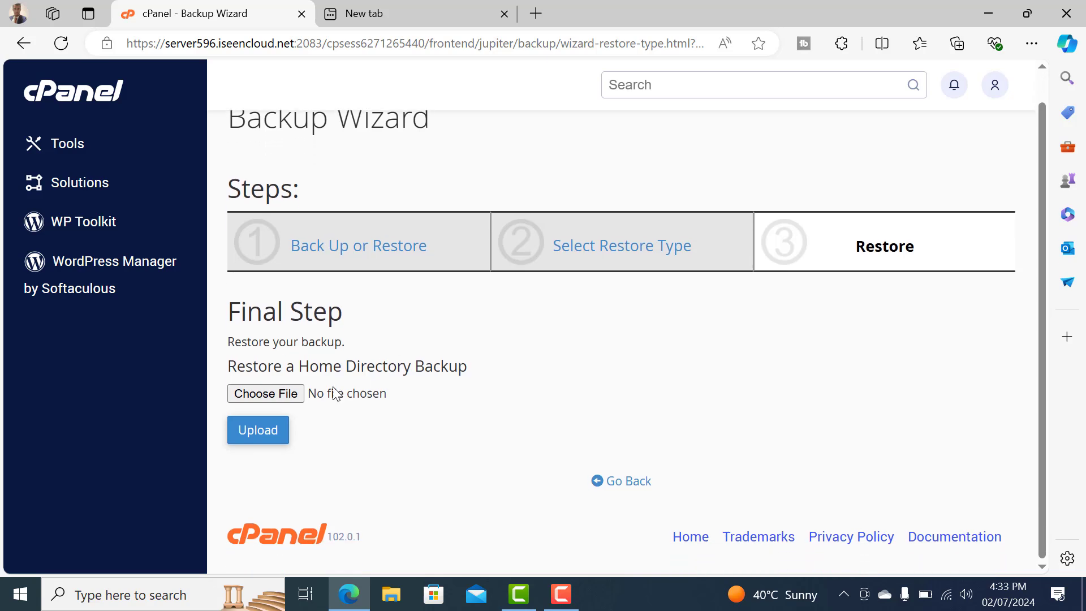
click(292, 395)
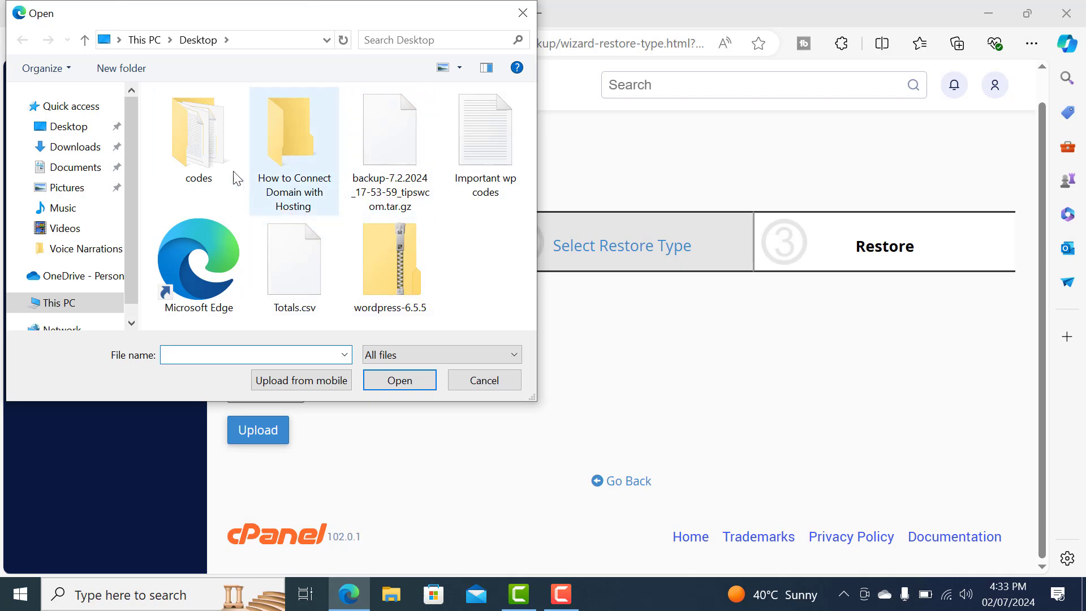
double_click(423, 171)
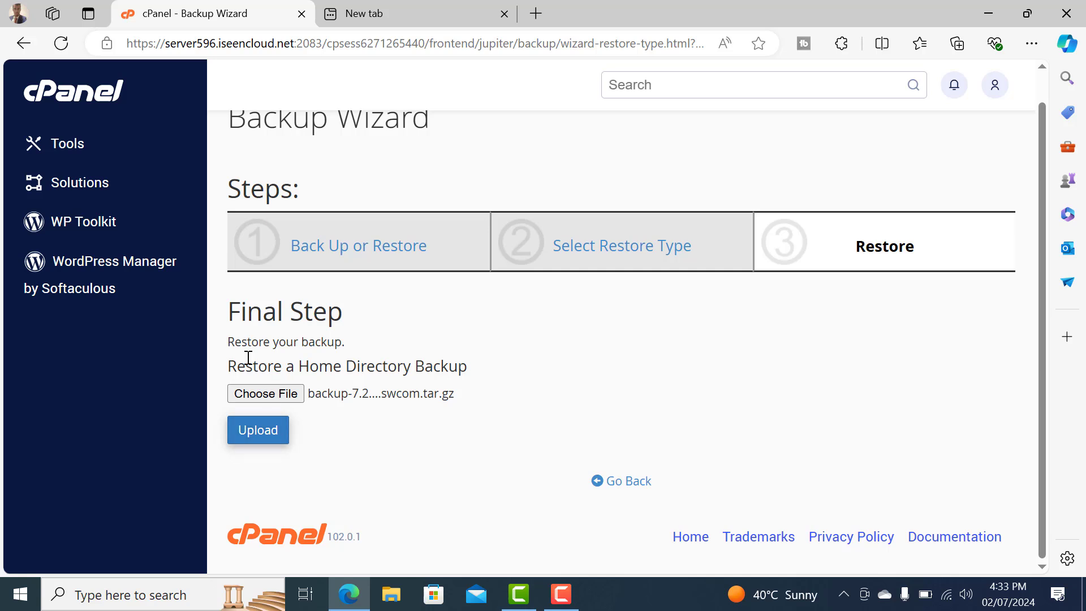
drag(234, 341, 362, 343)
click(406, 450)
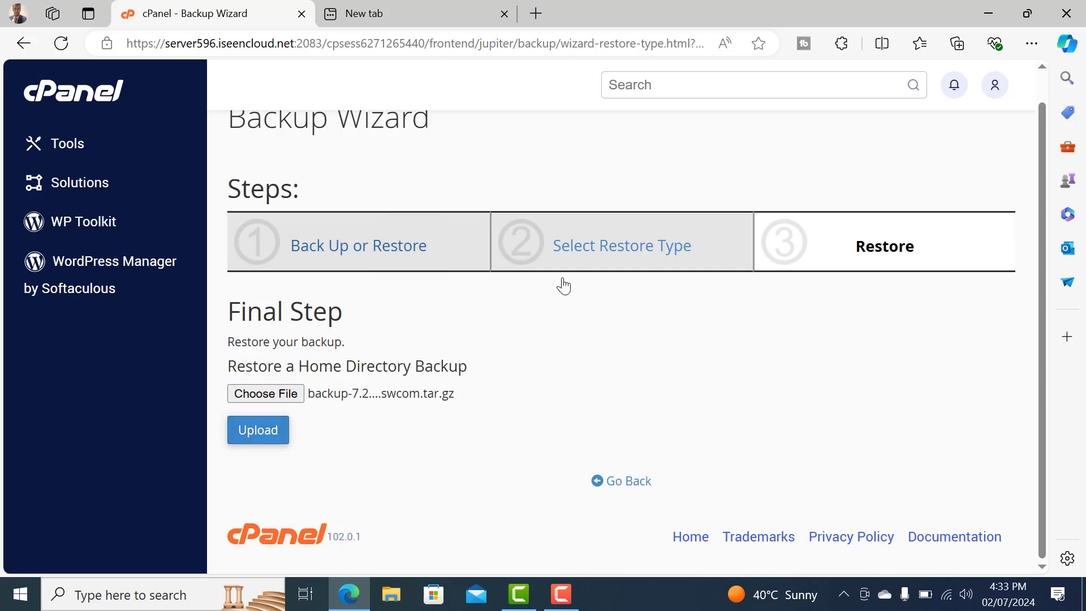
Return to the wizard's Select Restore Type step without uploading the chosen backup file.
scroll(562, 283, up, 1)
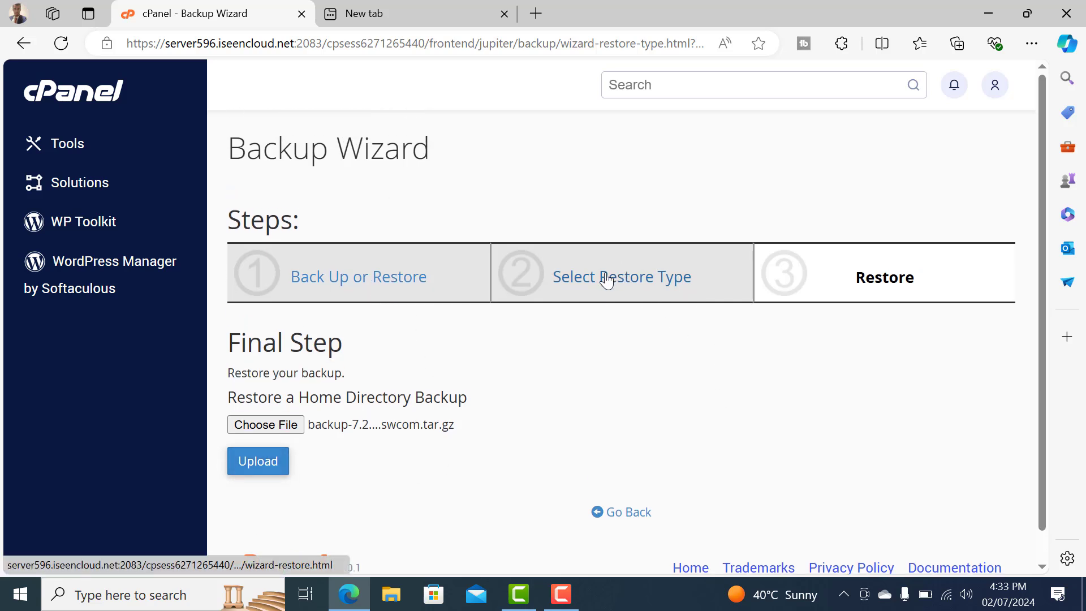
click(560, 298)
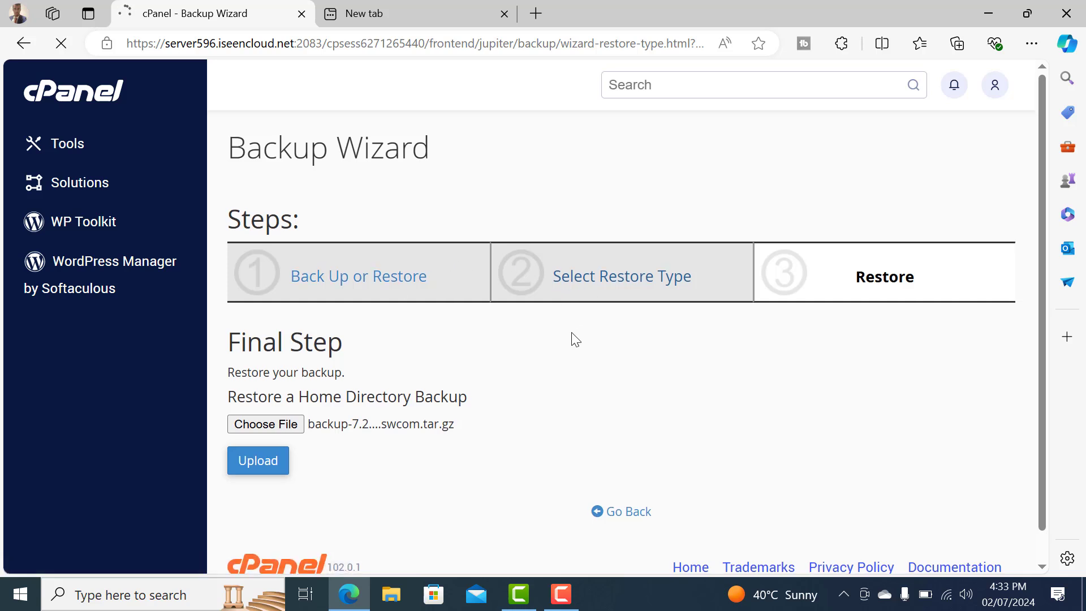
scroll(575, 340, down, 1)
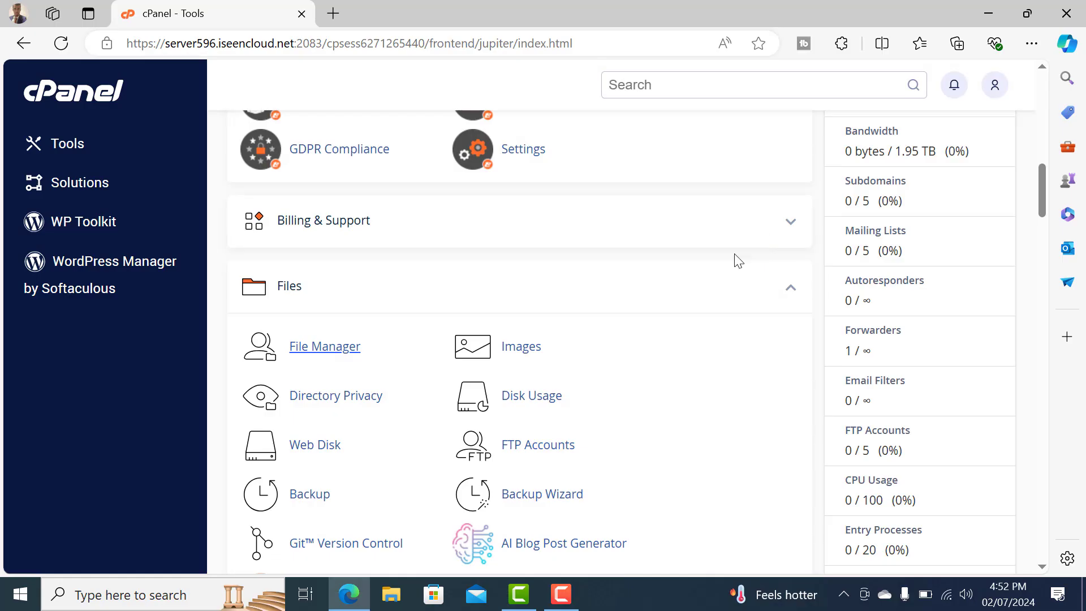
Open File Manager from the Files tools and go into the public_html folder.
scroll(733, 260, up, 10)
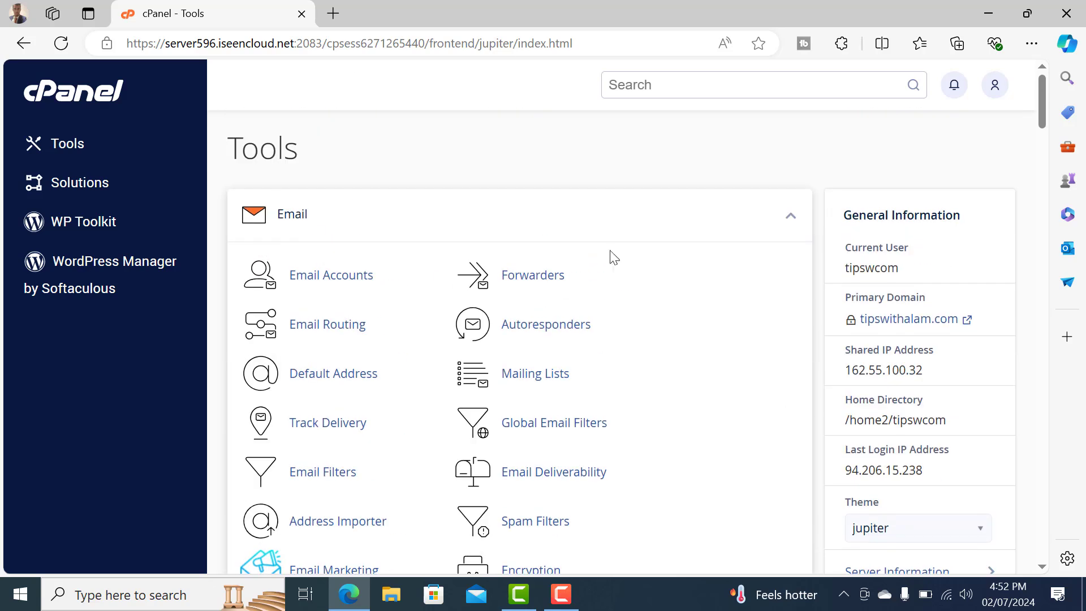
scroll(302, 252, down, 15)
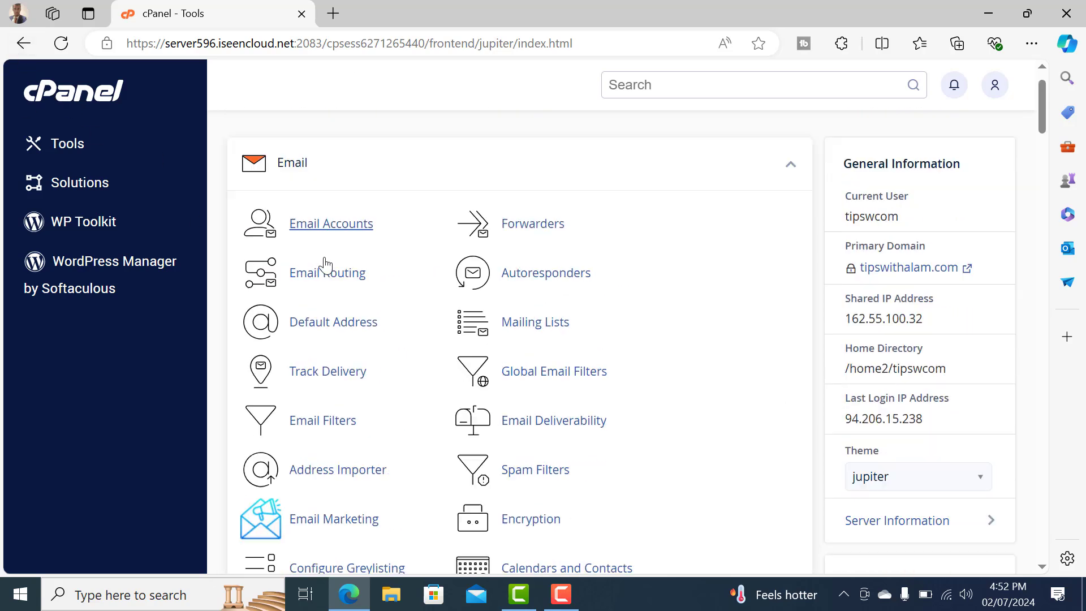
click(304, 353)
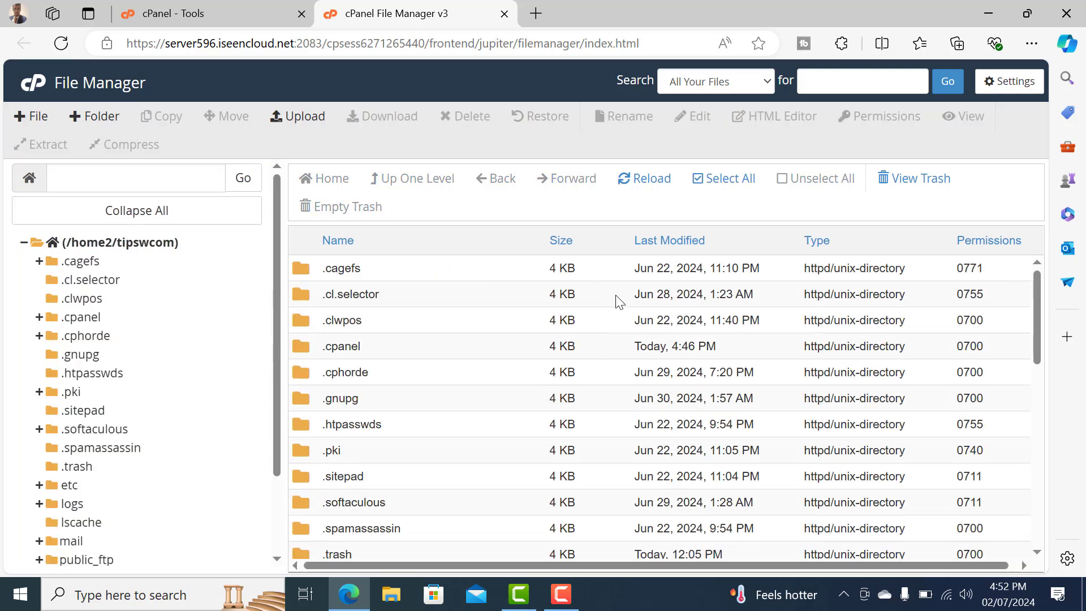
scroll(433, 361, down, 3)
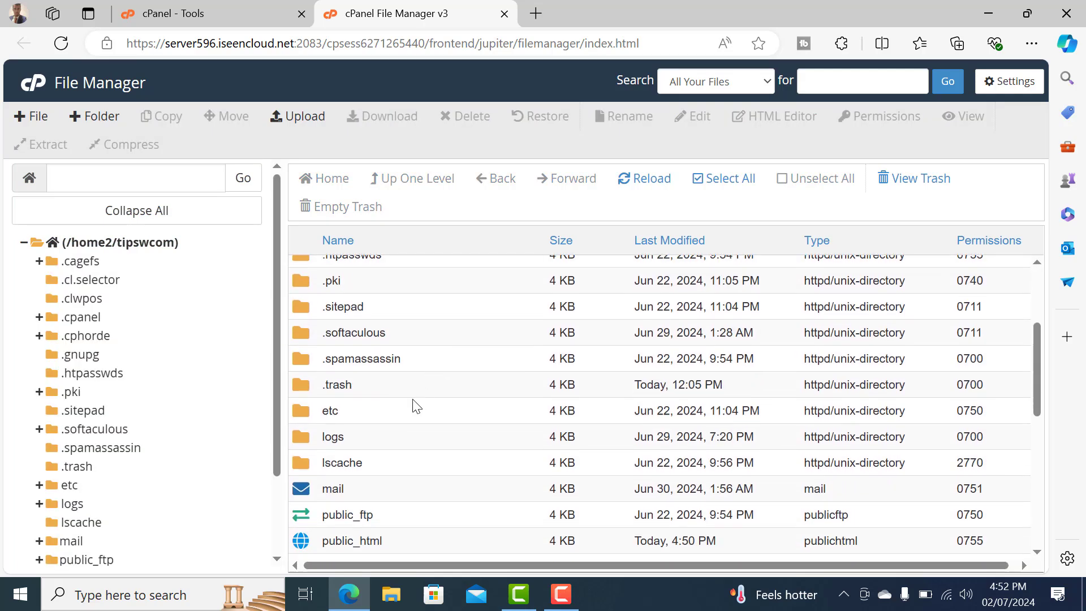
double_click(304, 542)
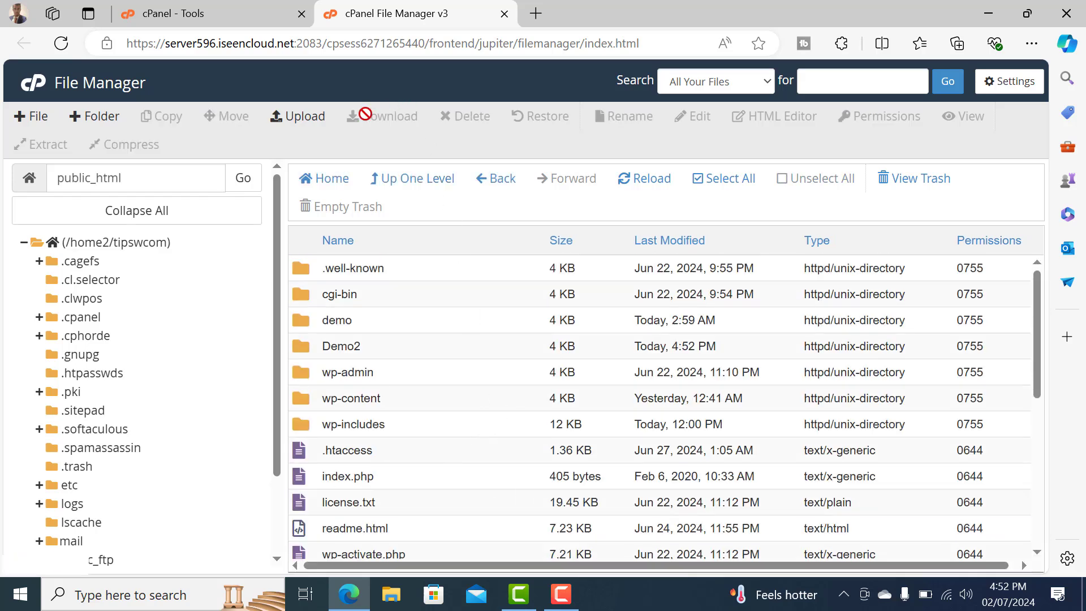
Upload backup-7.2.2024_17-53-59_tipswcom.tar.gz from the Desktop to public_html and go back to that folder.
click(298, 117)
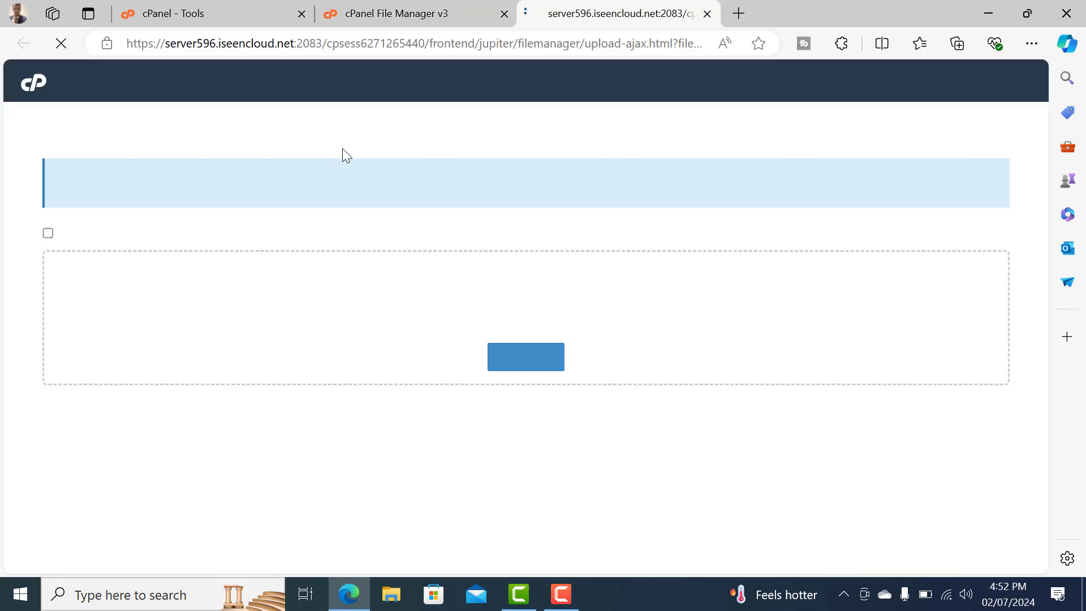
click(517, 365)
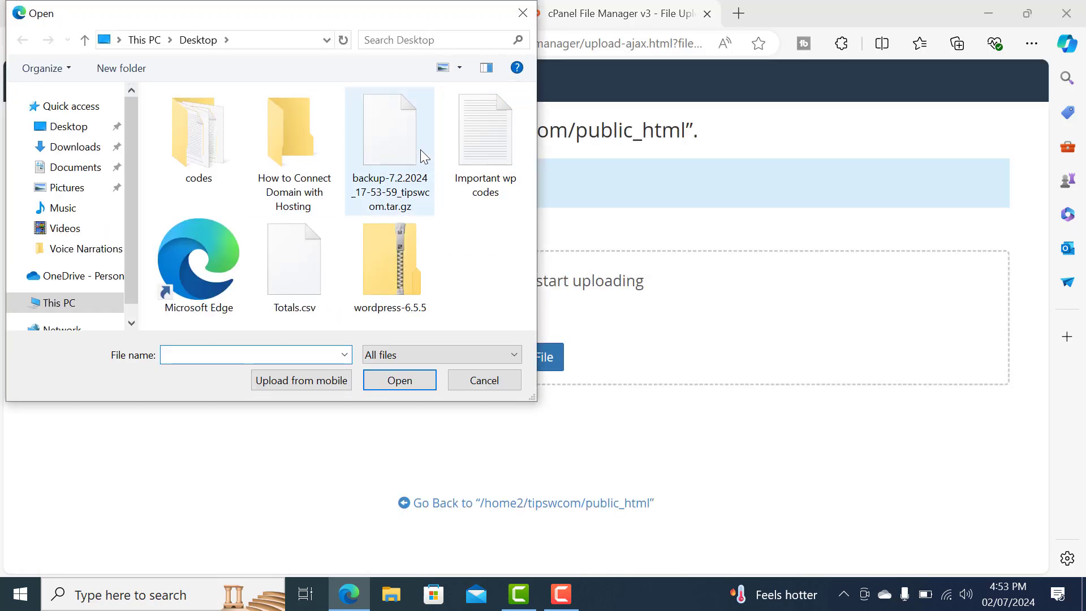
double_click(419, 148)
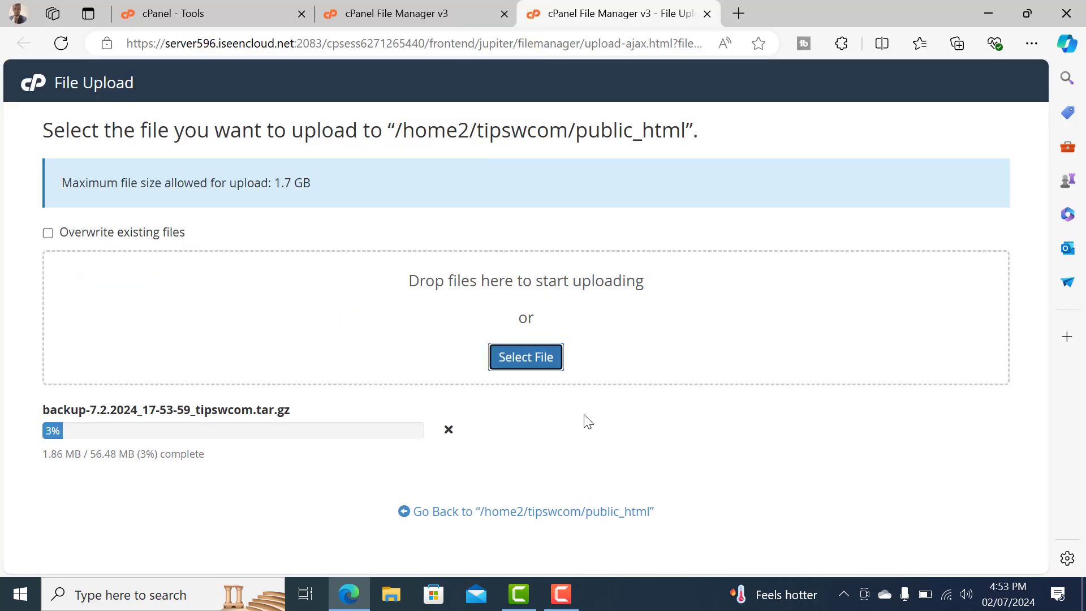
click(450, 512)
Bring up the extraction of the uploaded backup archive into /public_html and cancel it.
right_click(384, 489)
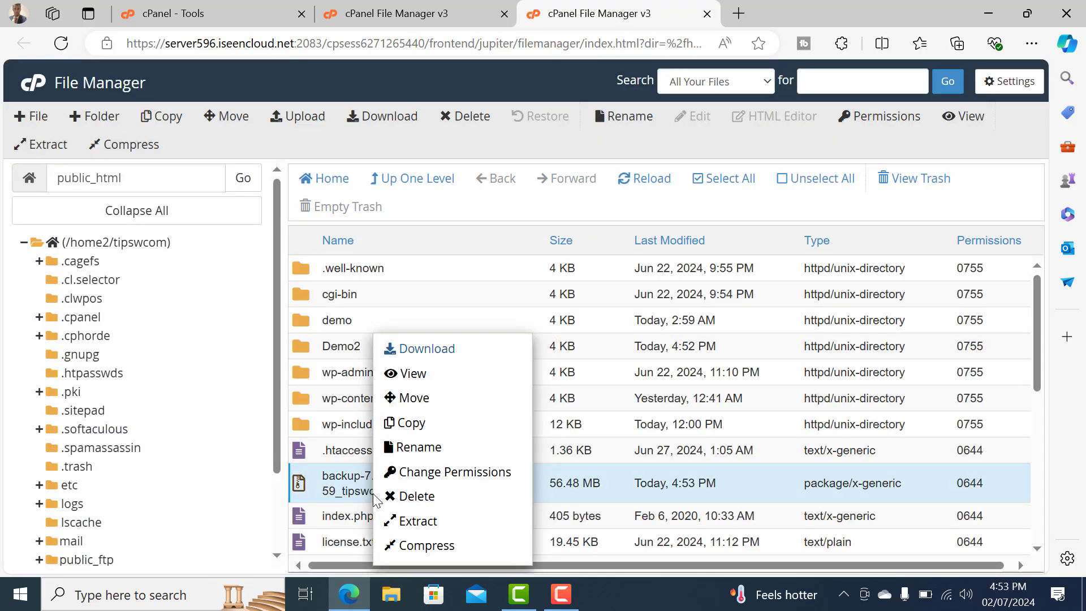
click(404, 519)
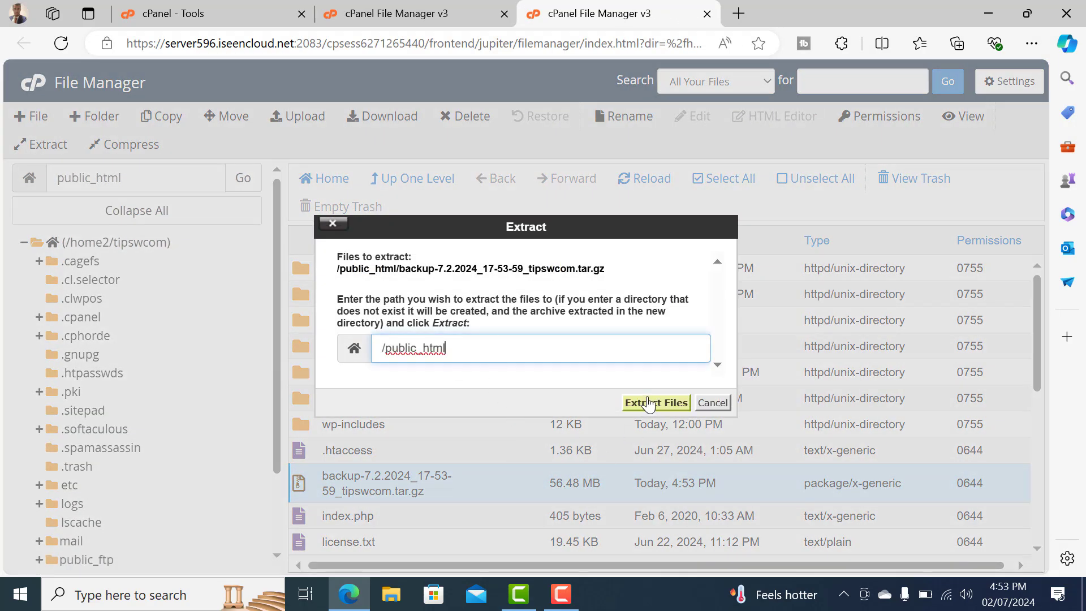
click(720, 405)
Move the uploaded backup archive from public_html to the trash.
right_click(417, 480)
click(436, 496)
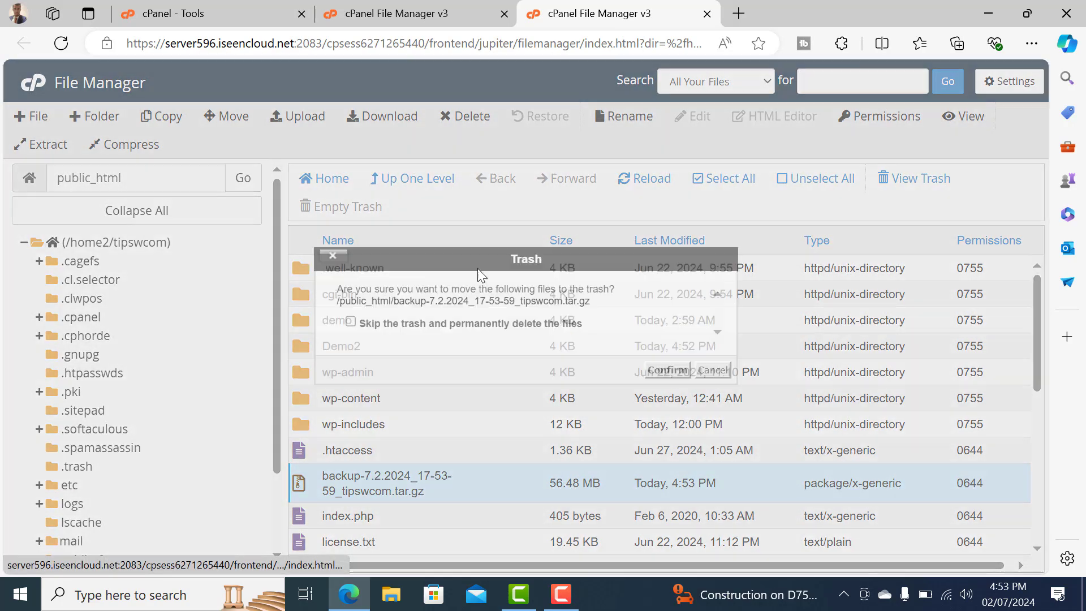
click(663, 370)
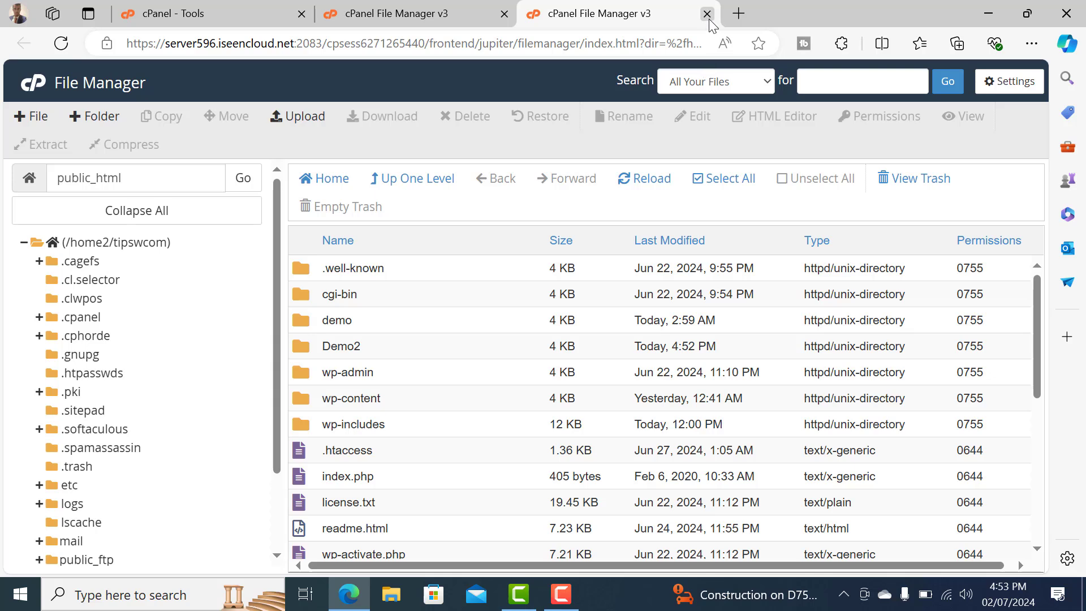
Look through the files in public_html and close both File Manager pages to return to the Tools page.
scroll(472, 419, down, 5)
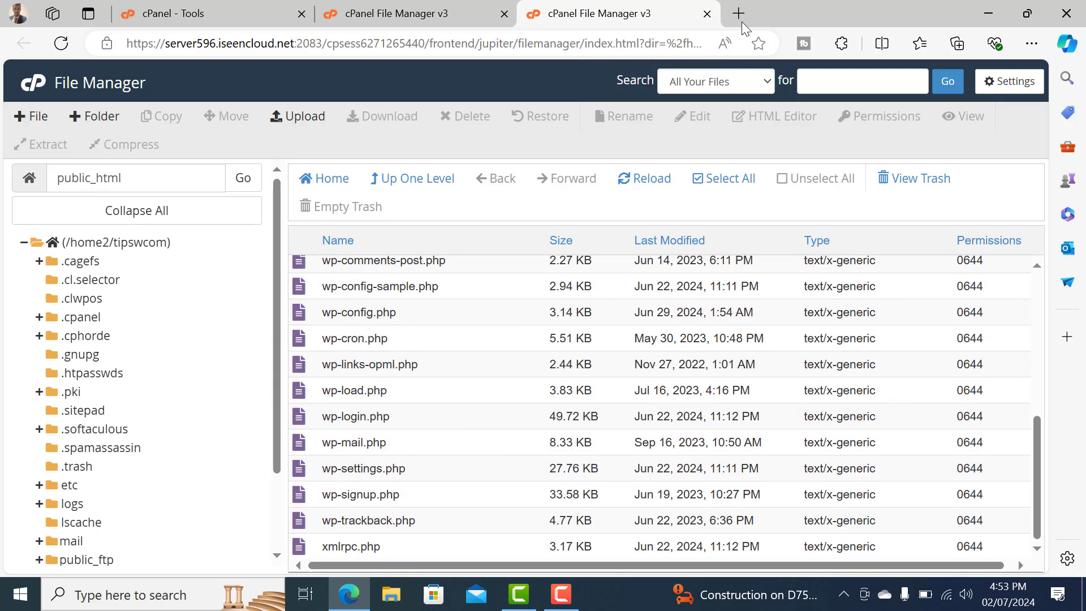
scroll(465, 451, up, 10)
click(706, 13)
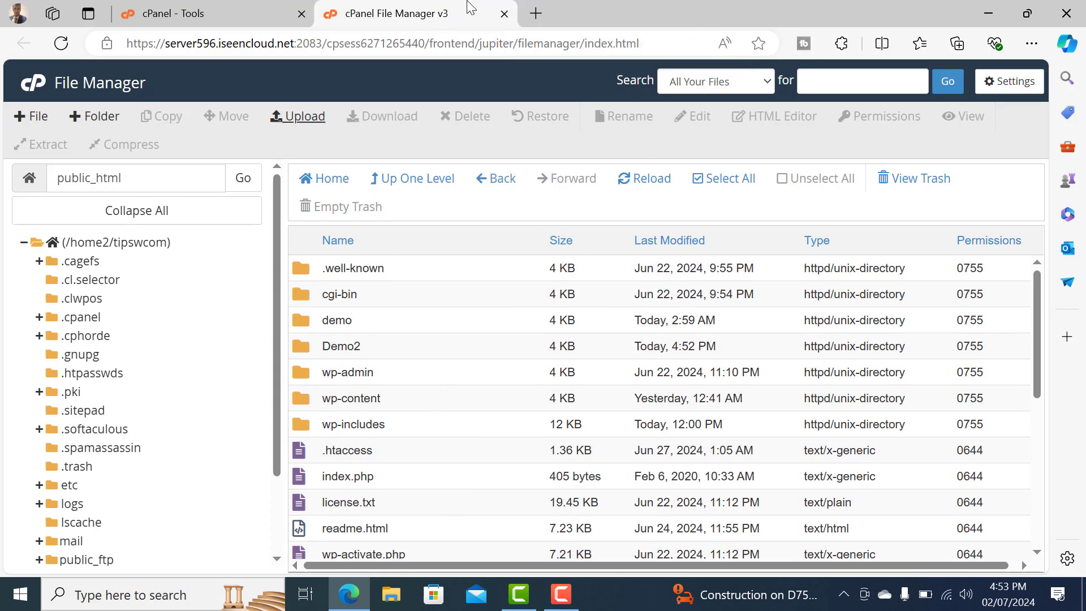
click(503, 13)
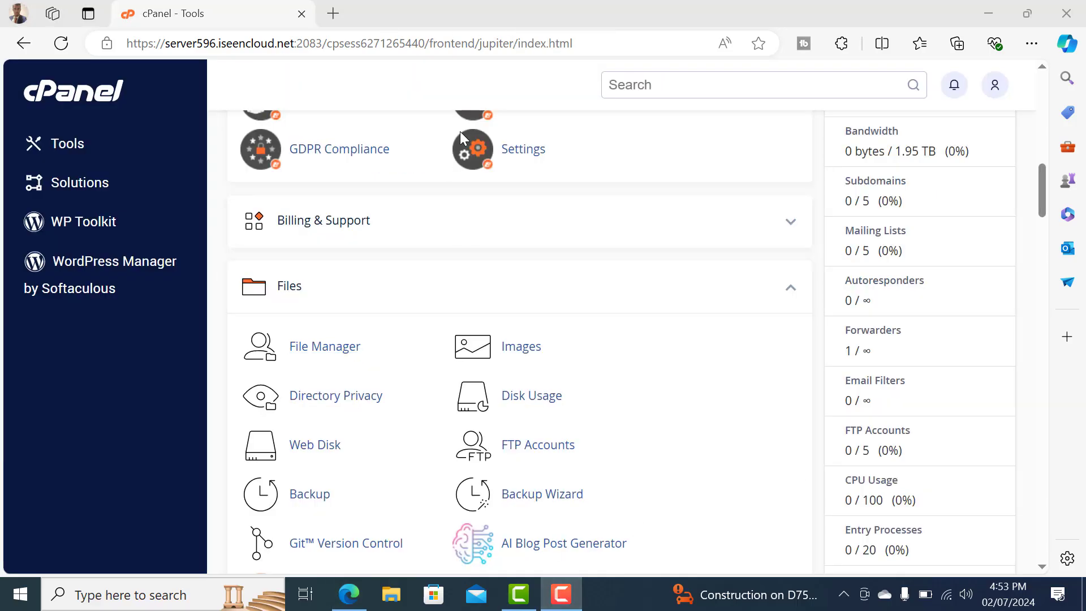
click(561, 594)
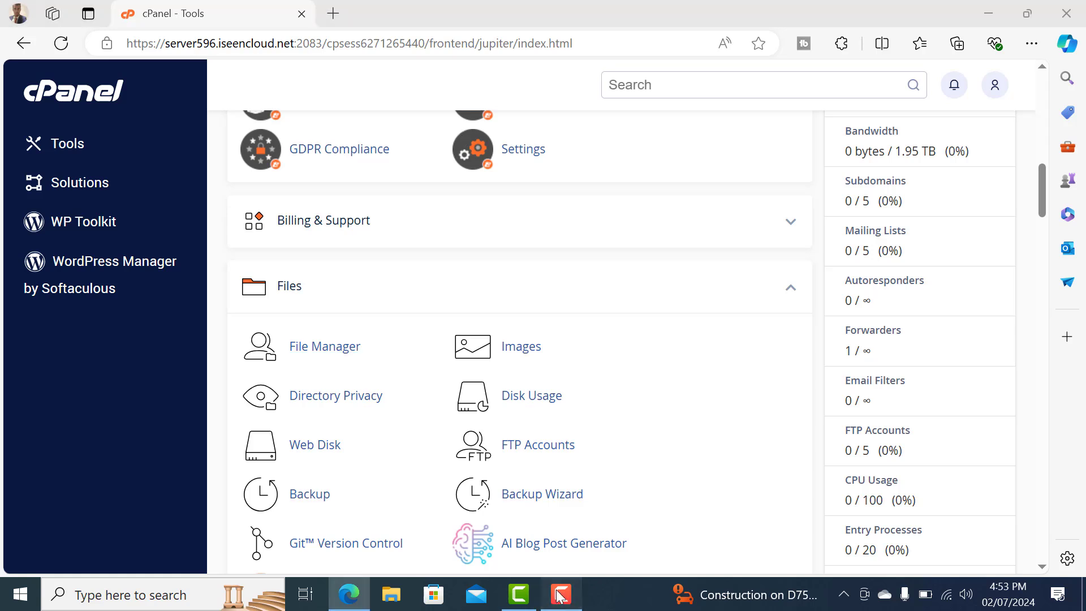